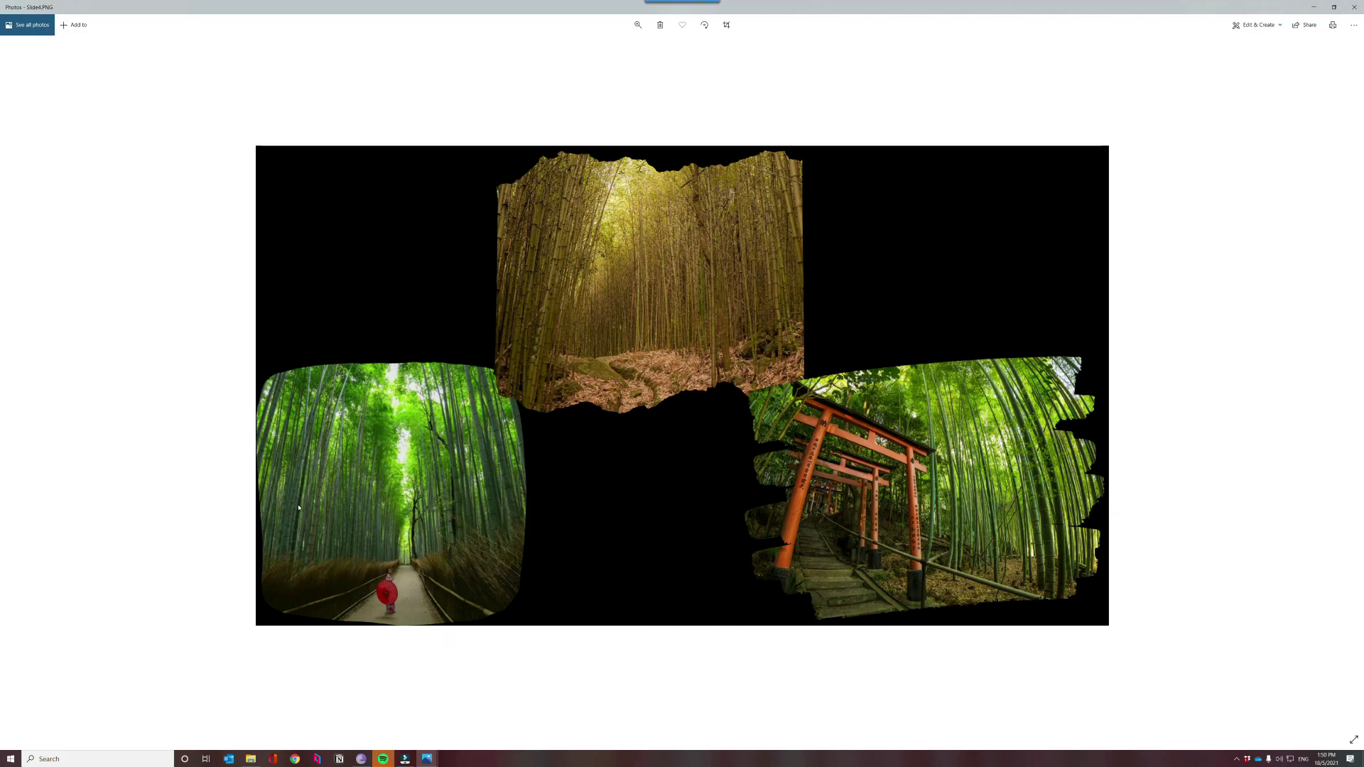
Step: Zoom in on the collage of bamboo forest and torii gate reference photos
scroll(299, 504, "up", 2)
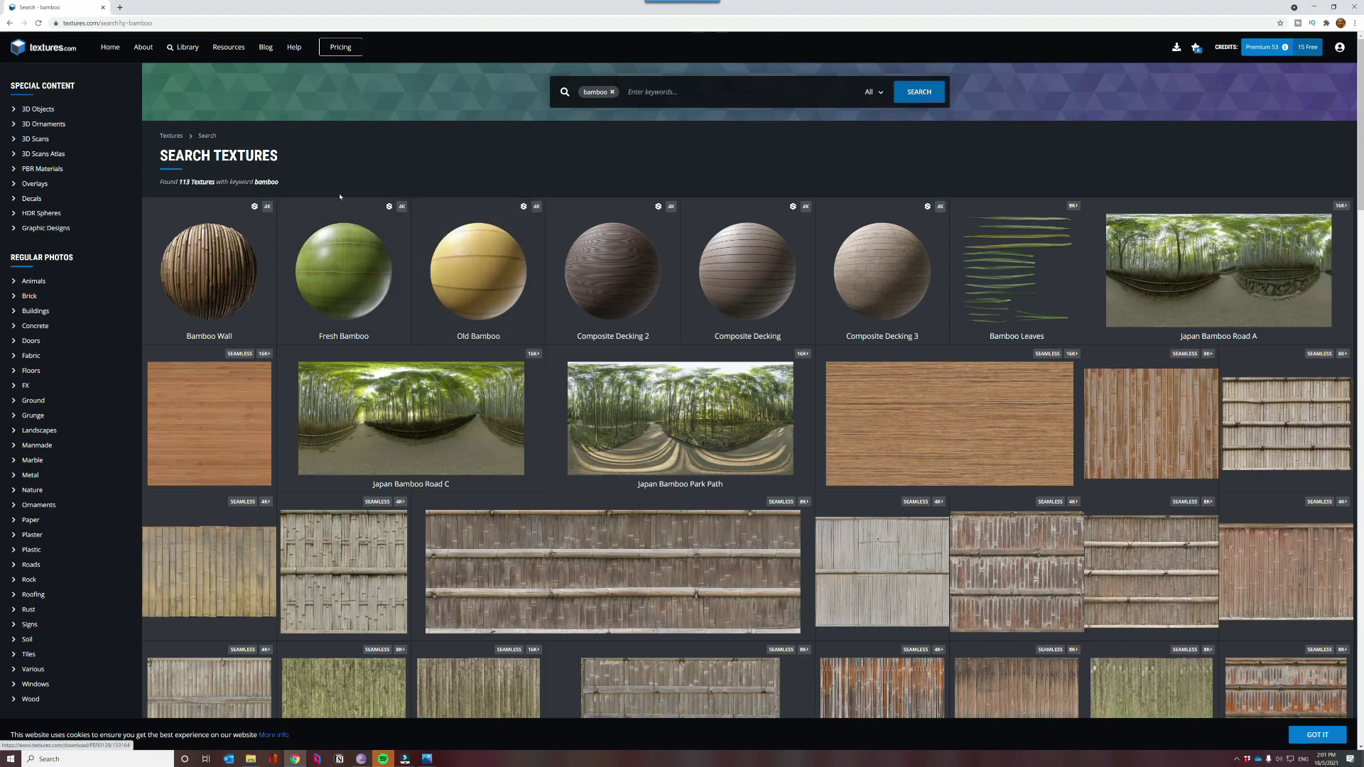
Step: In the textures.com bamboo results, examine the Fresh Bamboo material's preview renders and flat maps, and open the Old Bamboo material
left_click(355, 255)
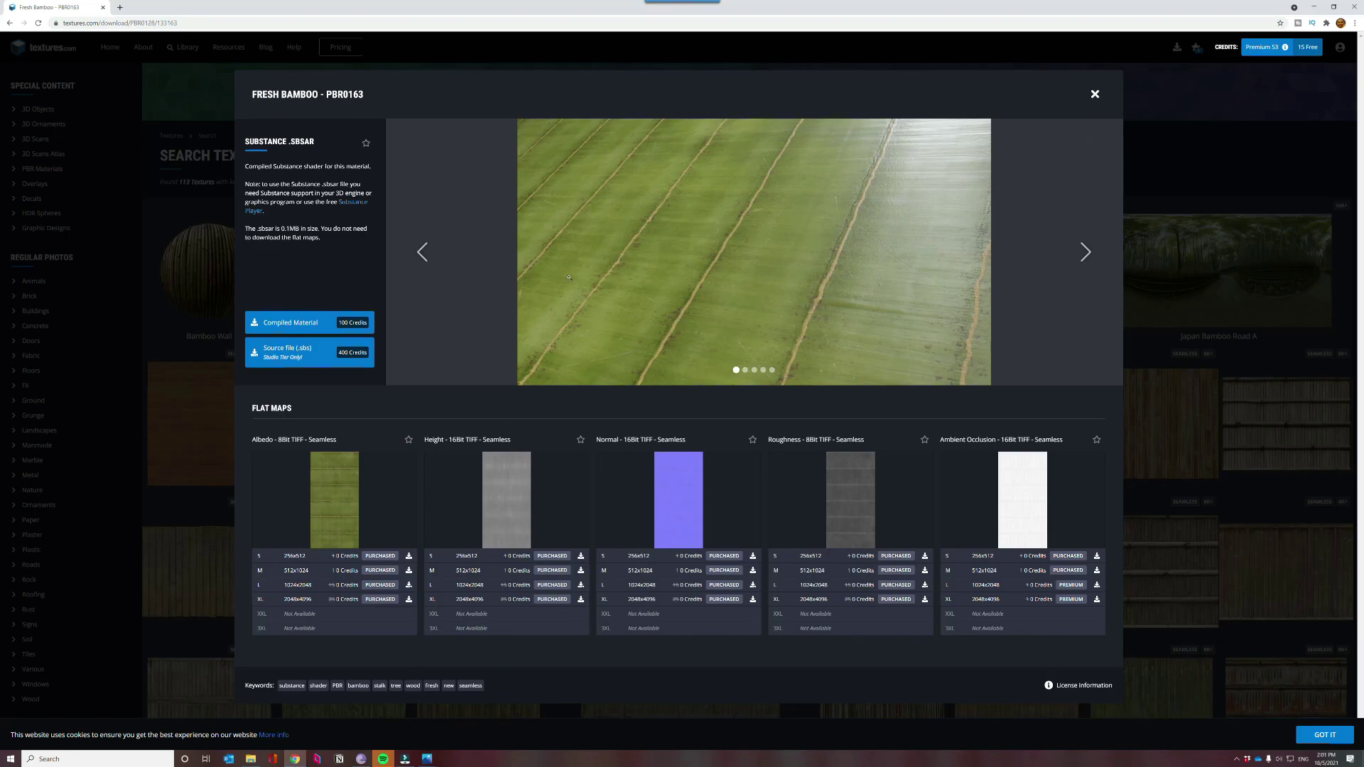
left_click(1084, 252)
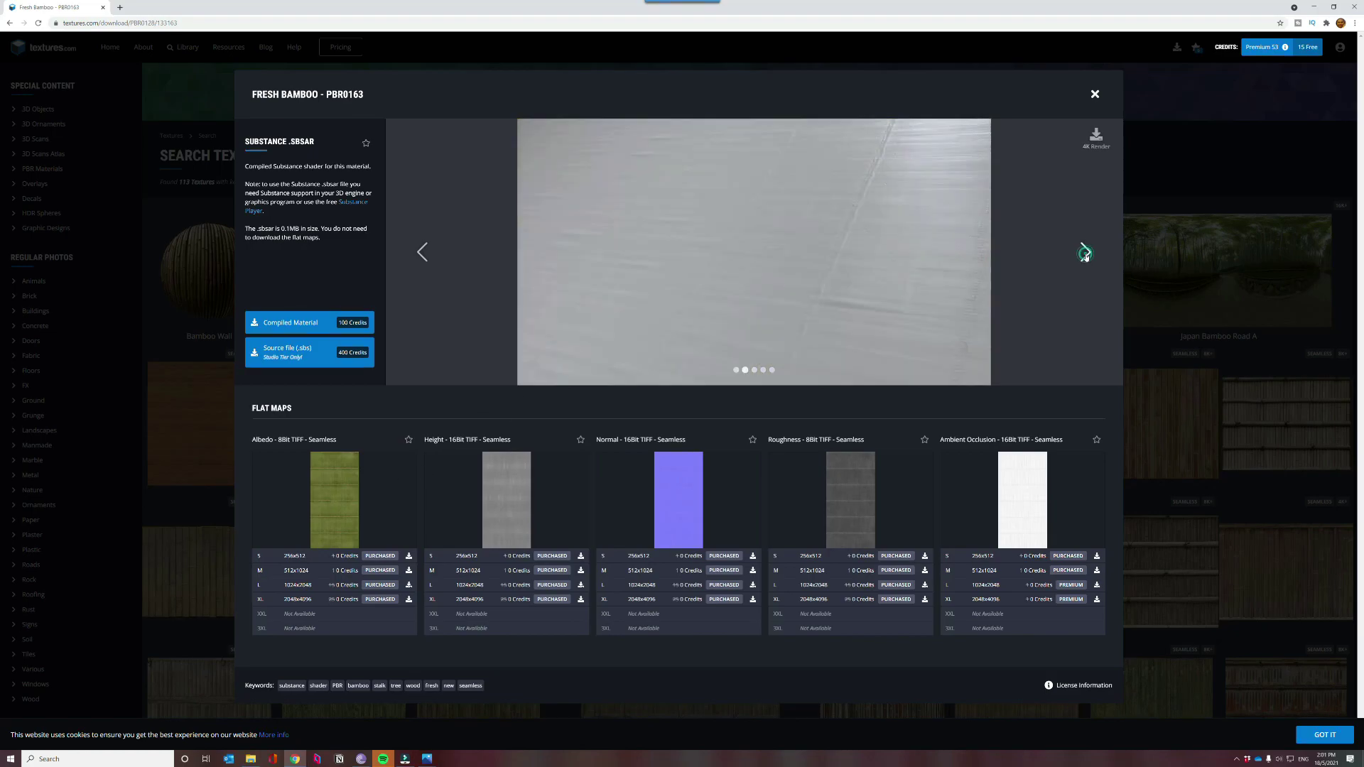
left_click(423, 256)
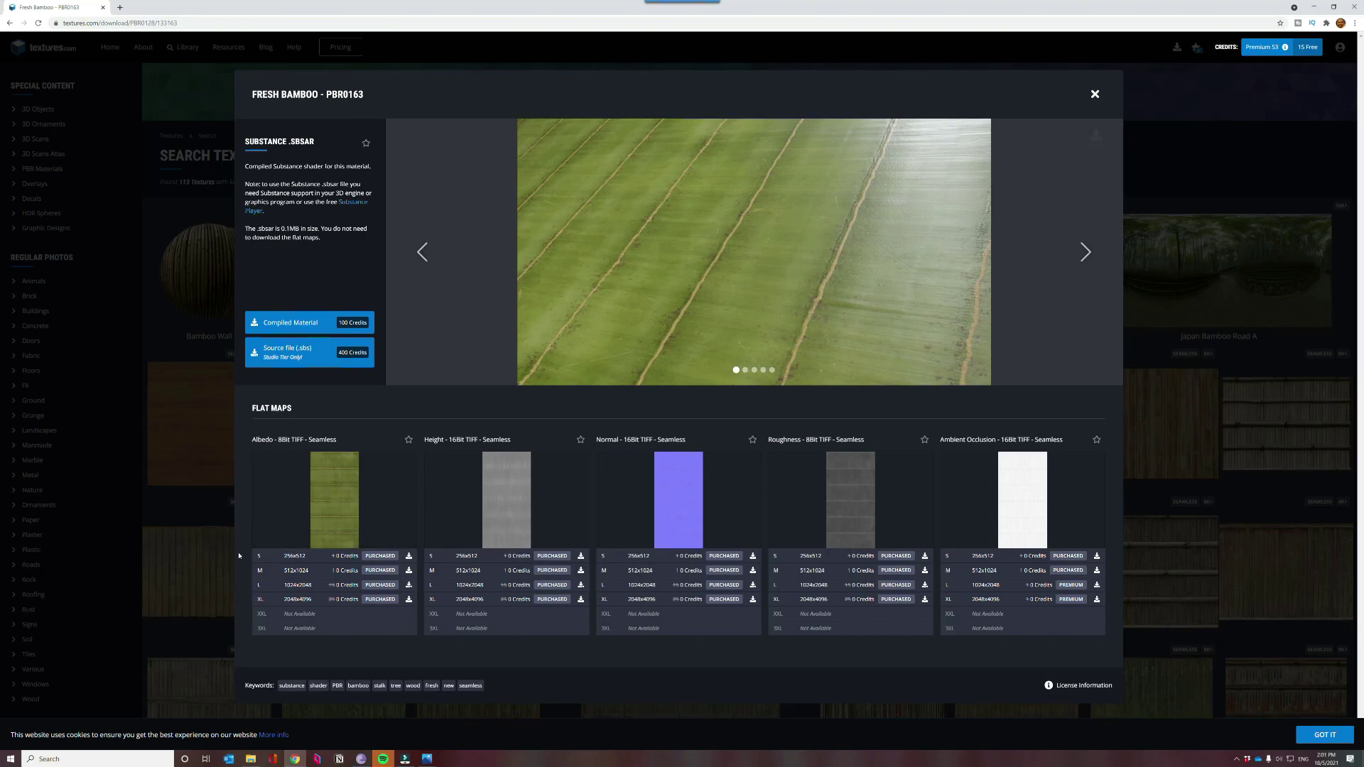
mouse_move(357, 483)
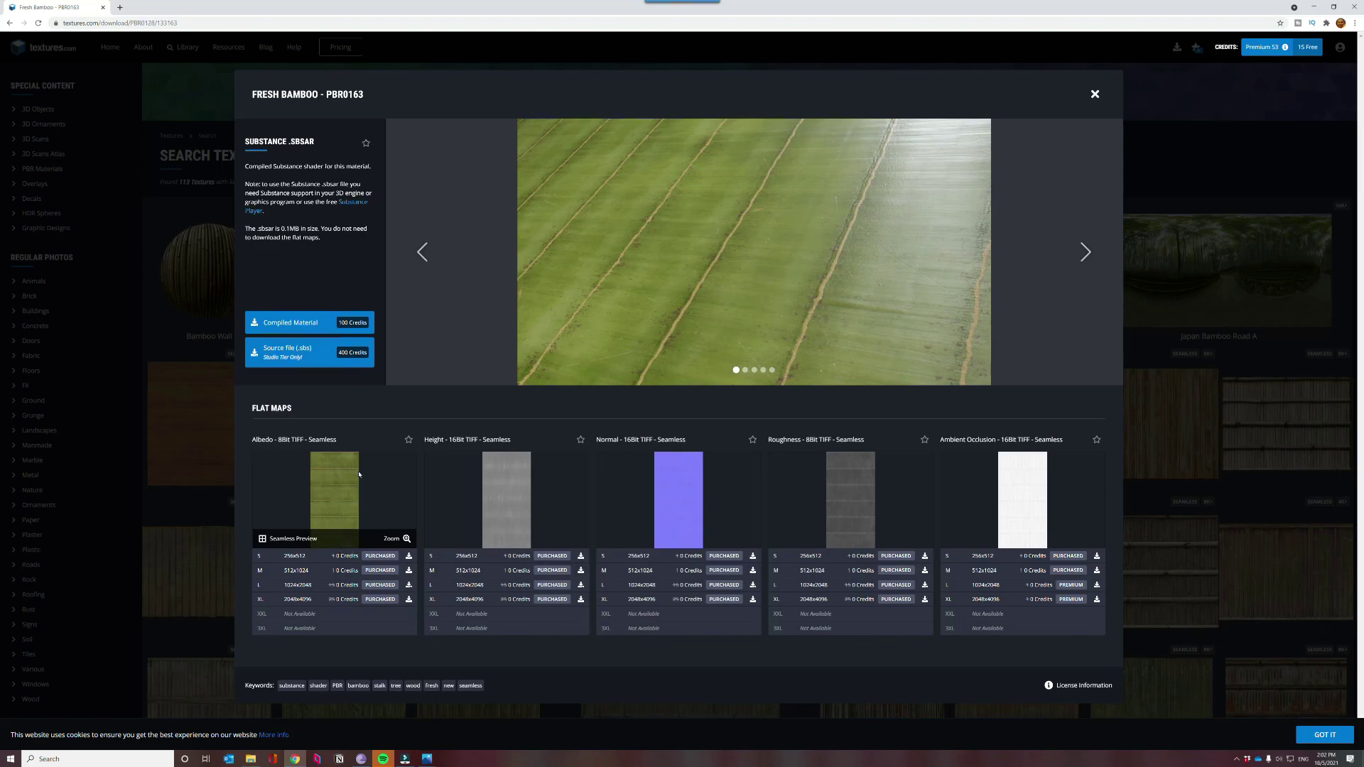
mouse_move(919, 295)
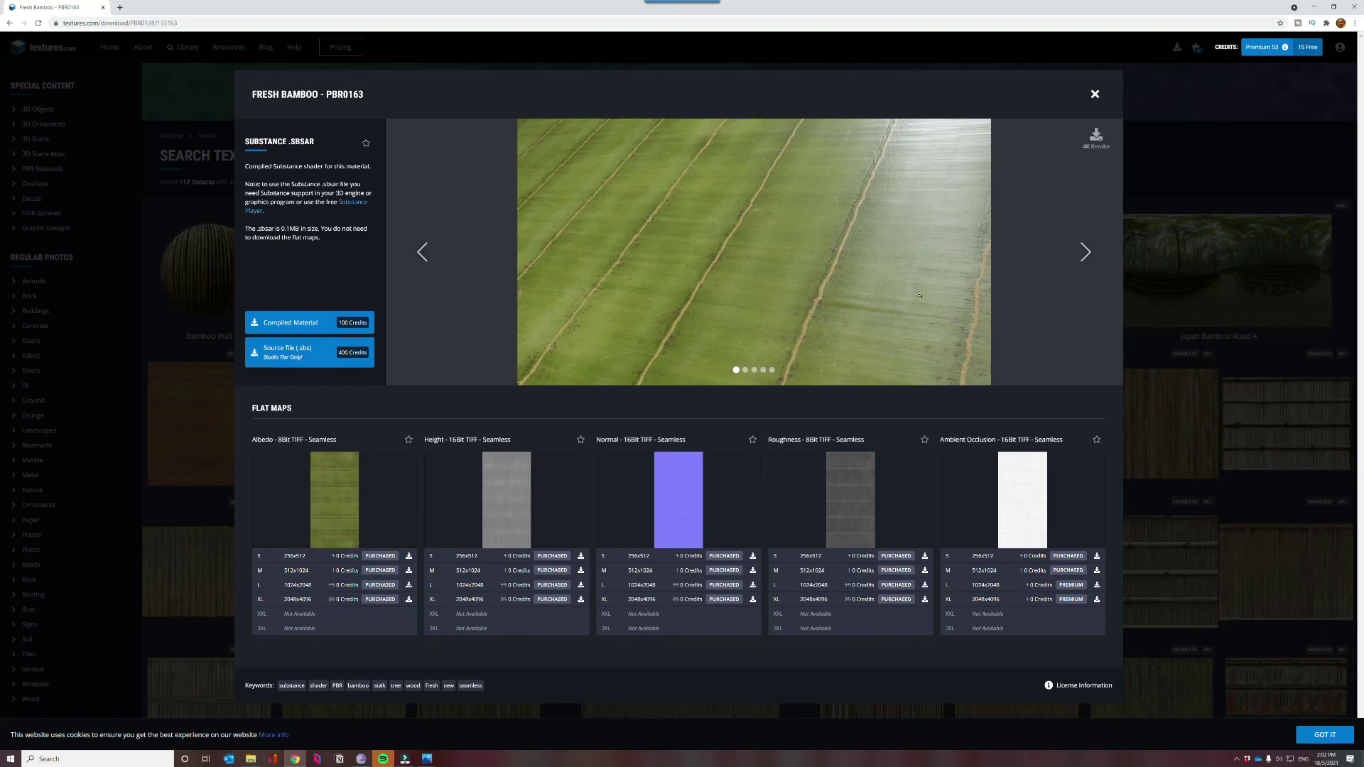
left_click(745, 371)
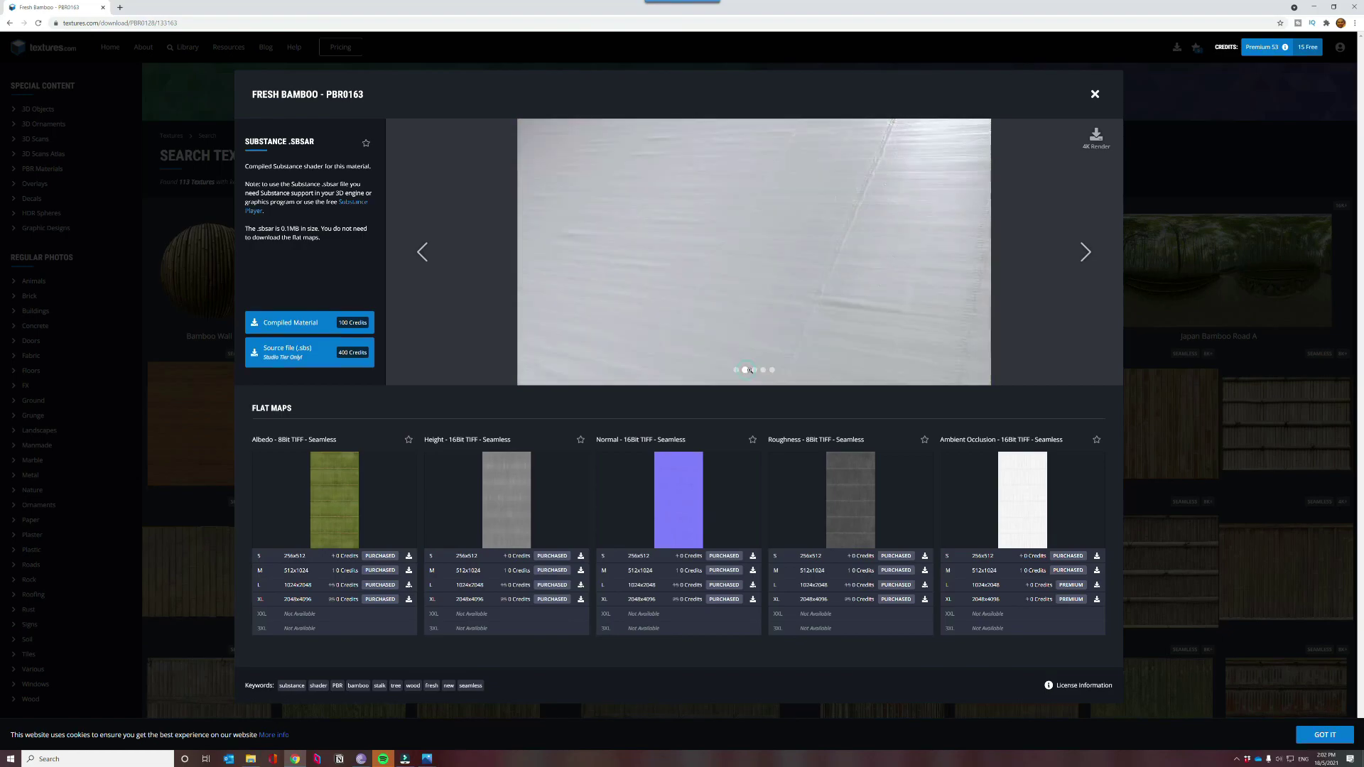
left_click(754, 370)
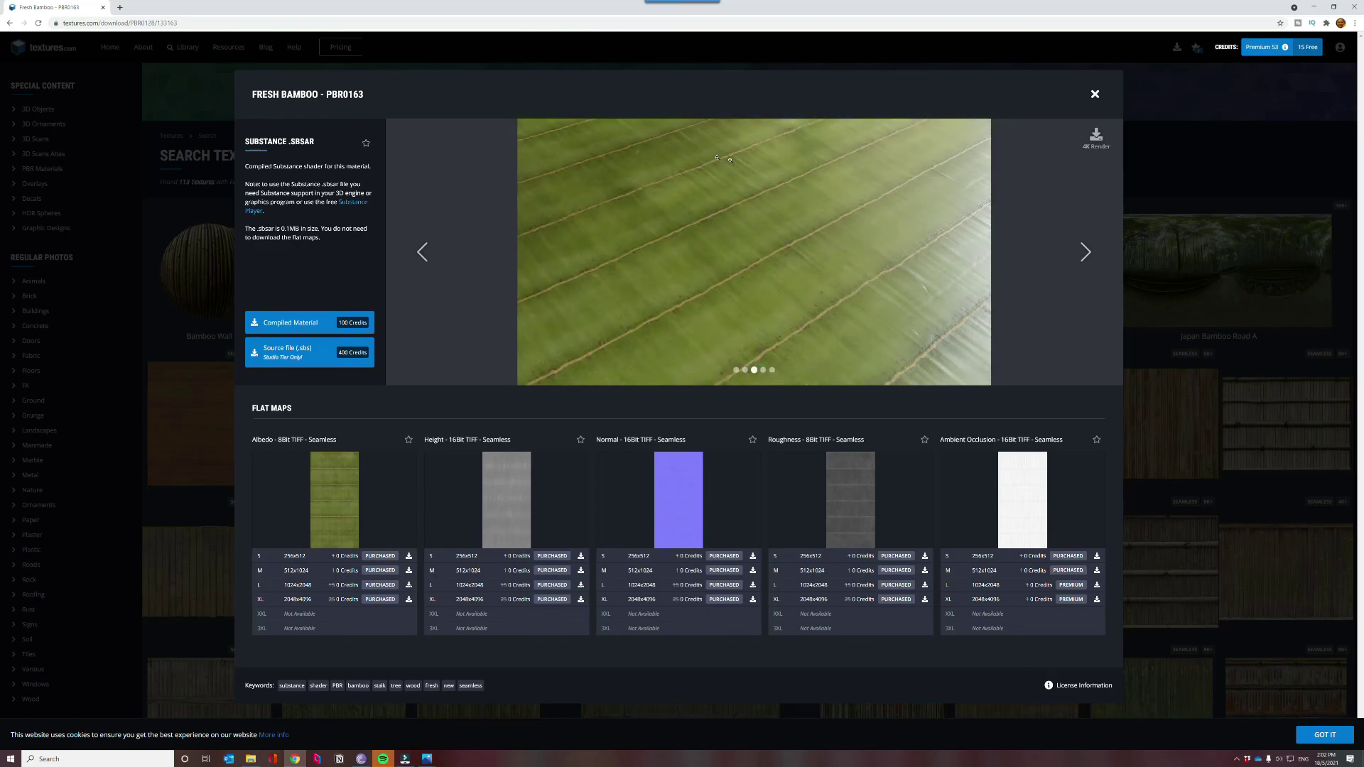
left_click(773, 370)
mouse_move(346, 544)
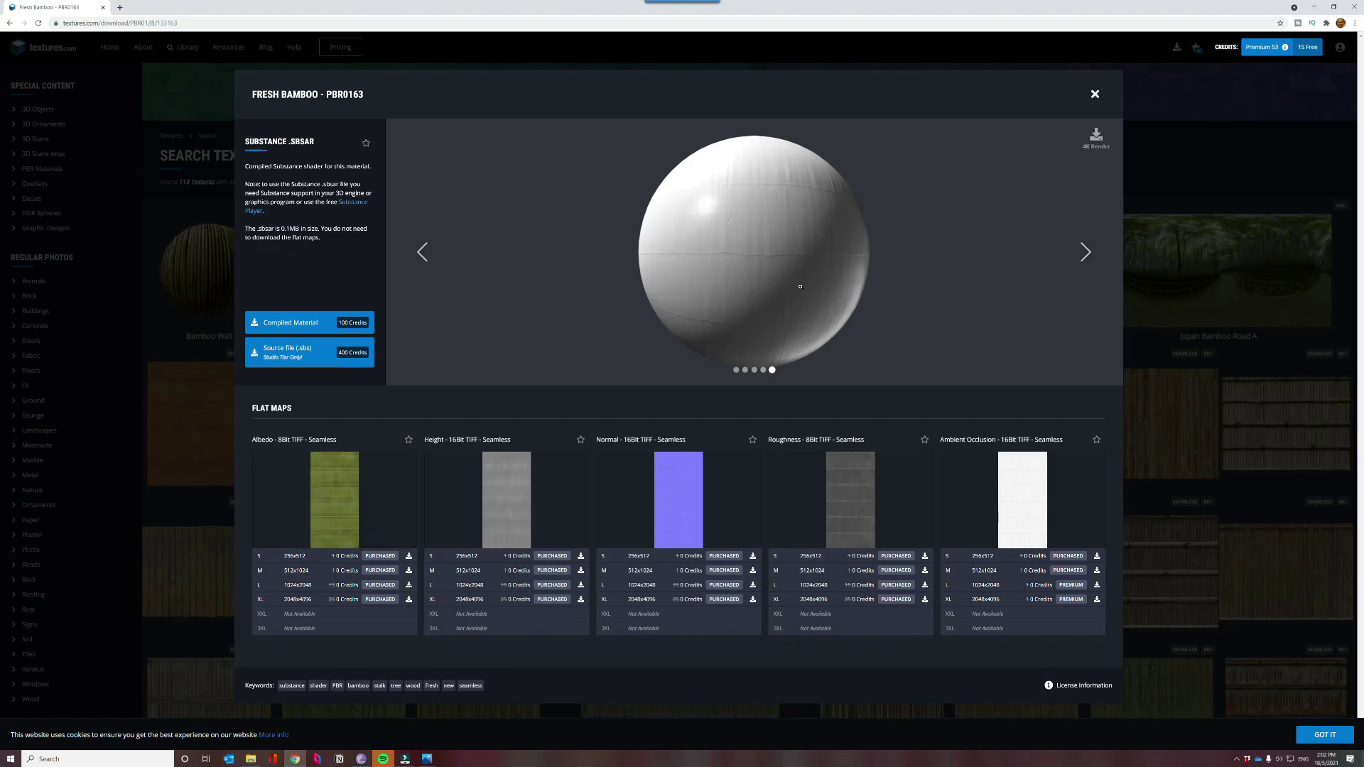
left_click(736, 370)
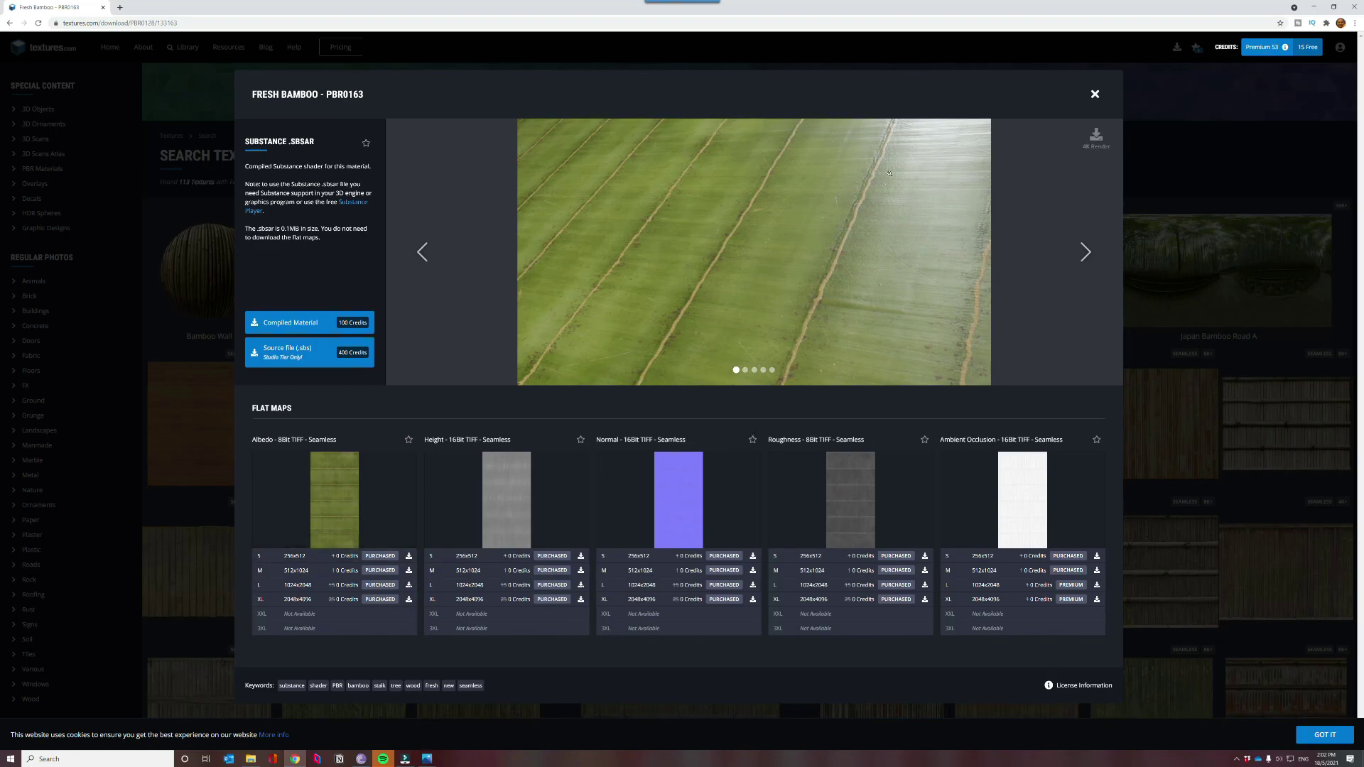
left_click(1097, 95)
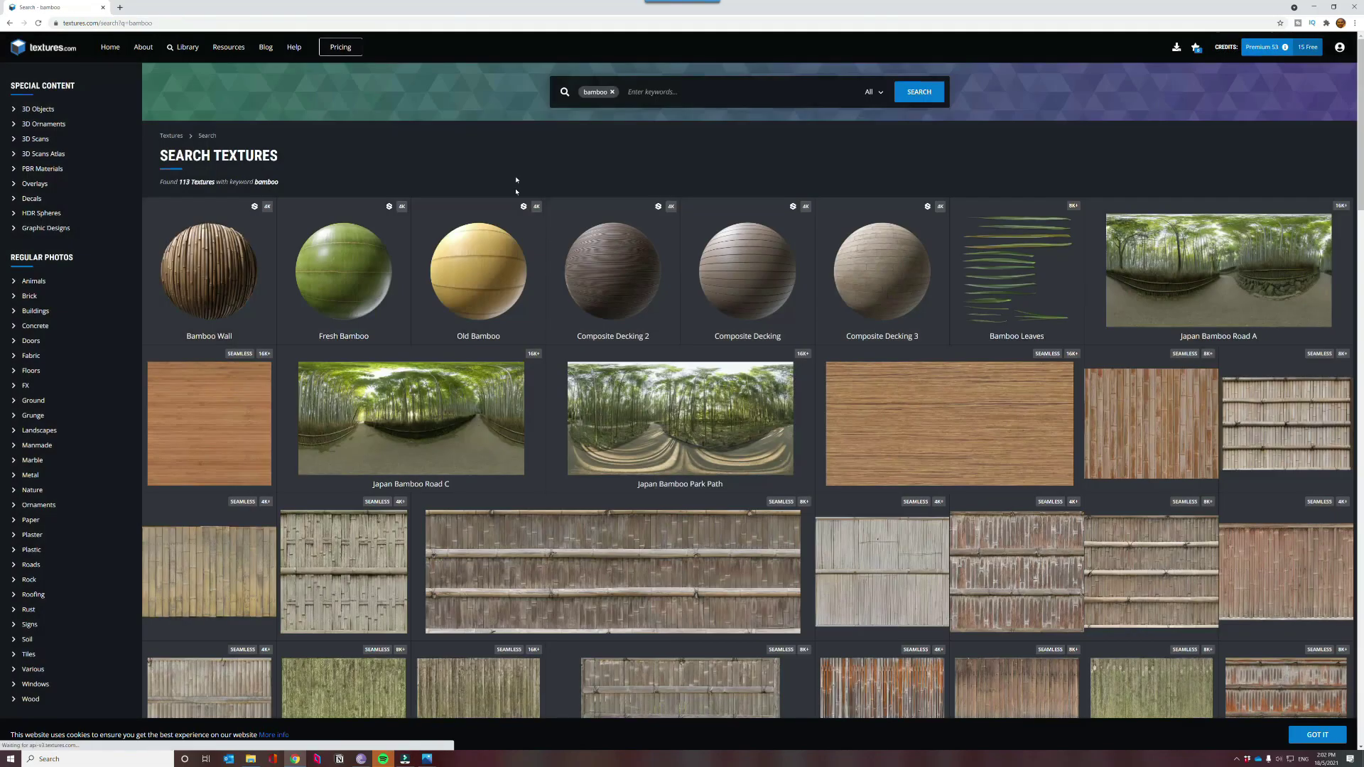
left_click(488, 243)
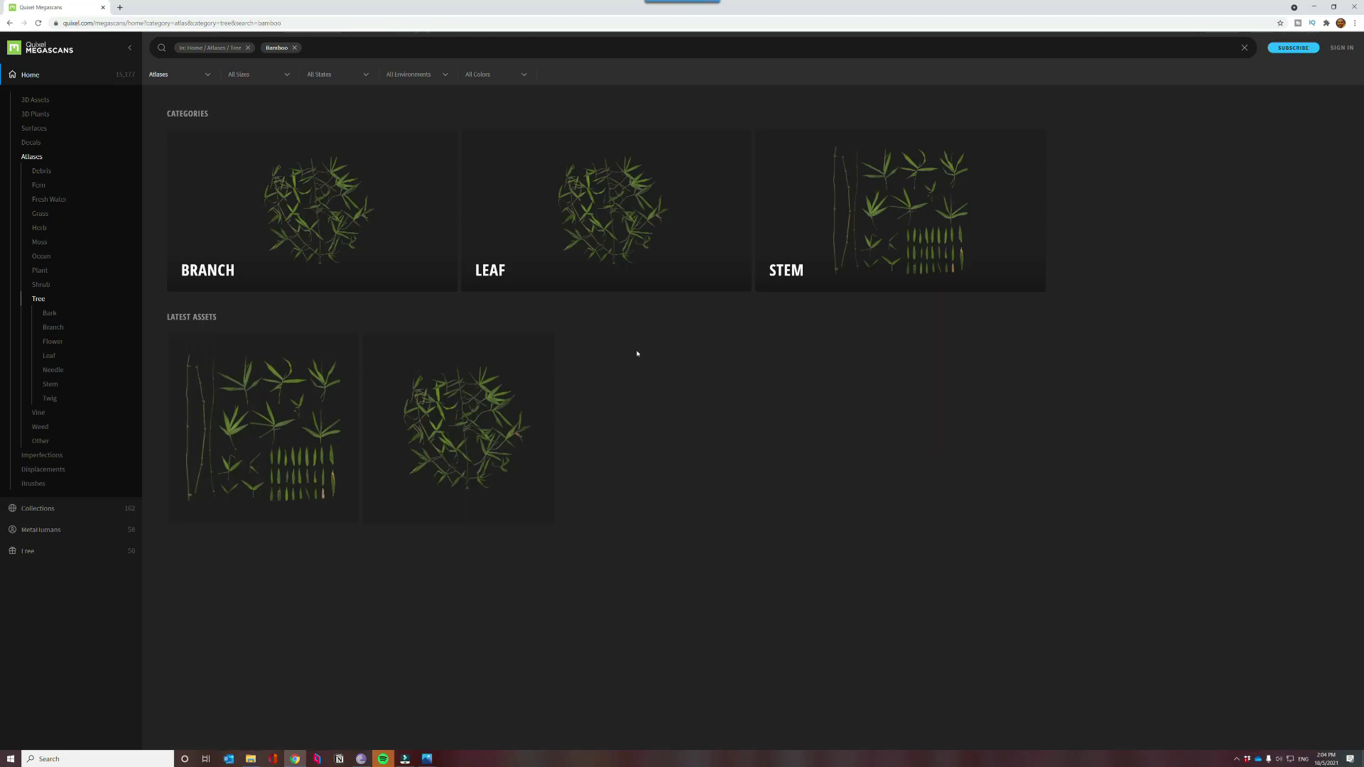
Step: On Quixel Megascans, view the bamboo atlas with stems and leaves enlarged and close its preview
left_click(250, 395)
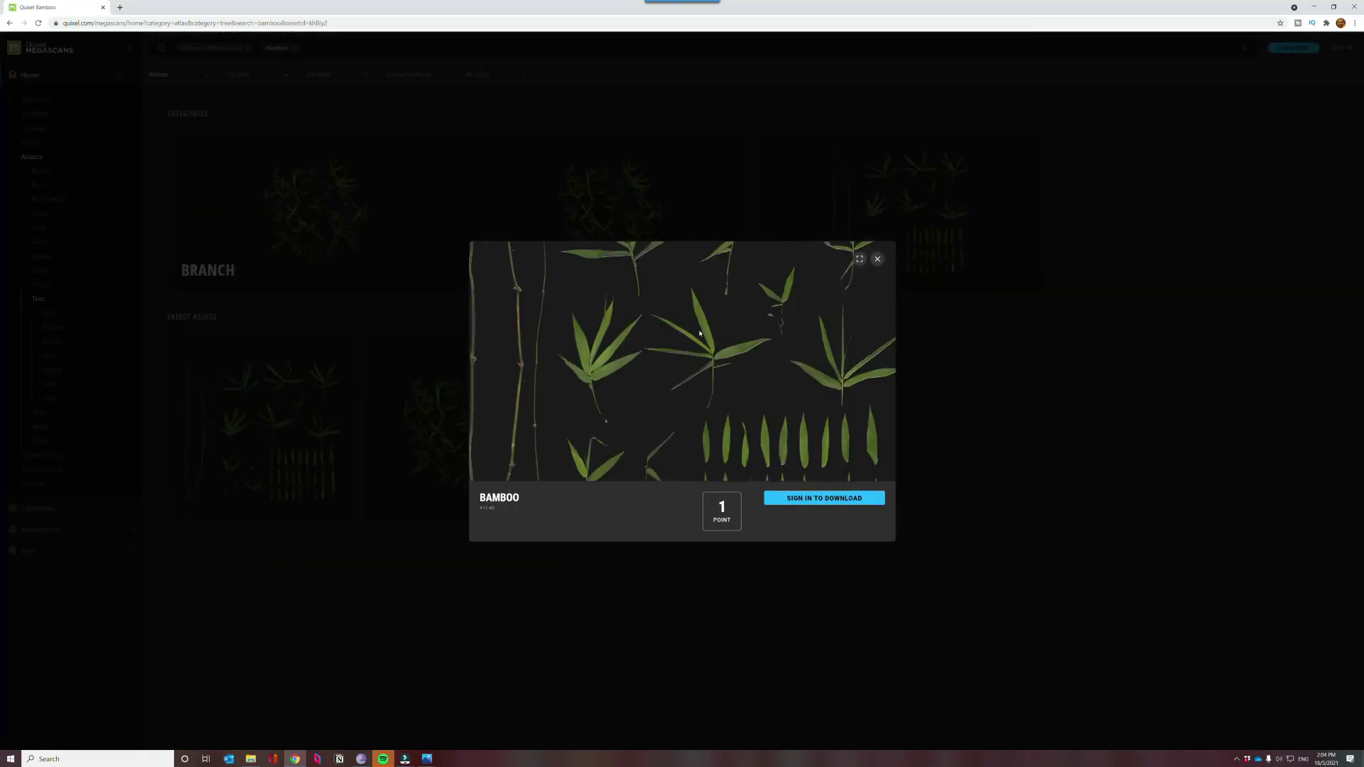
left_click(877, 259)
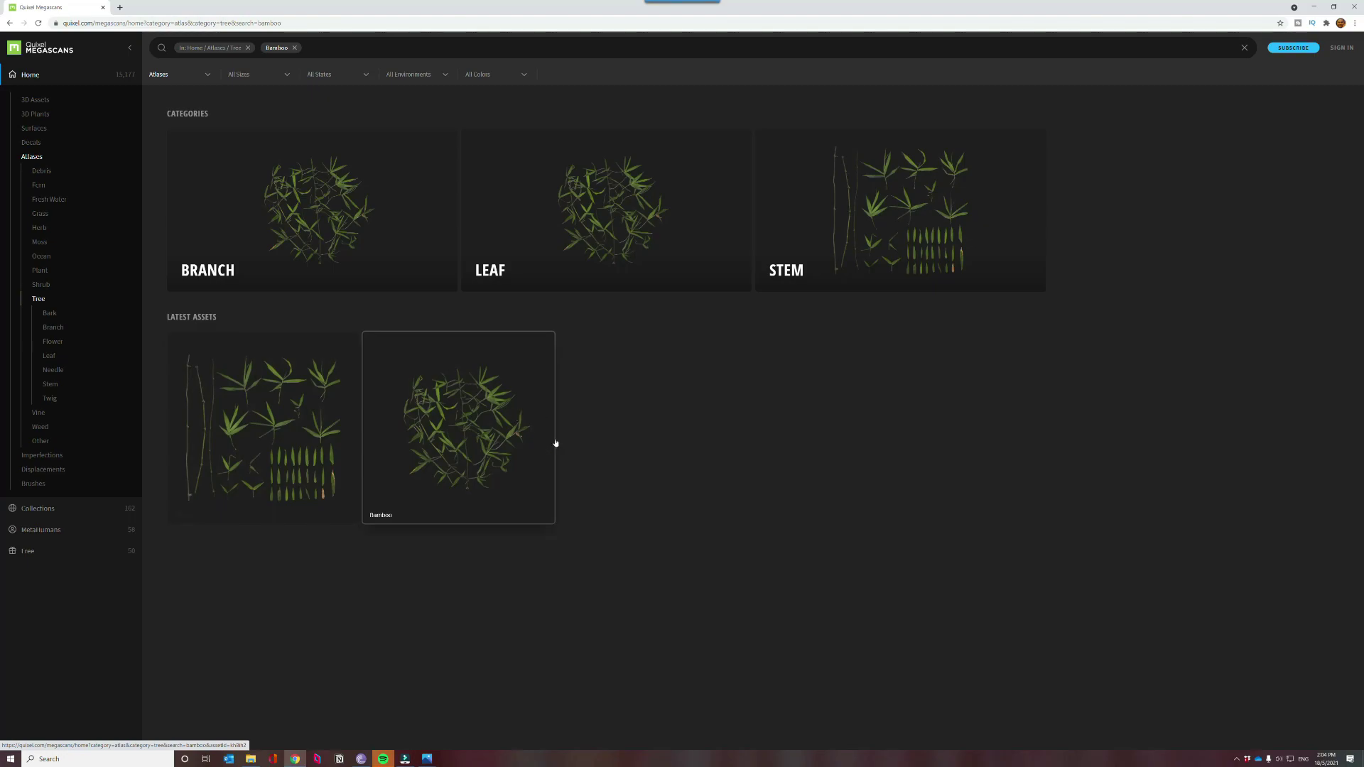
left_click(648, 201)
left_click(466, 232)
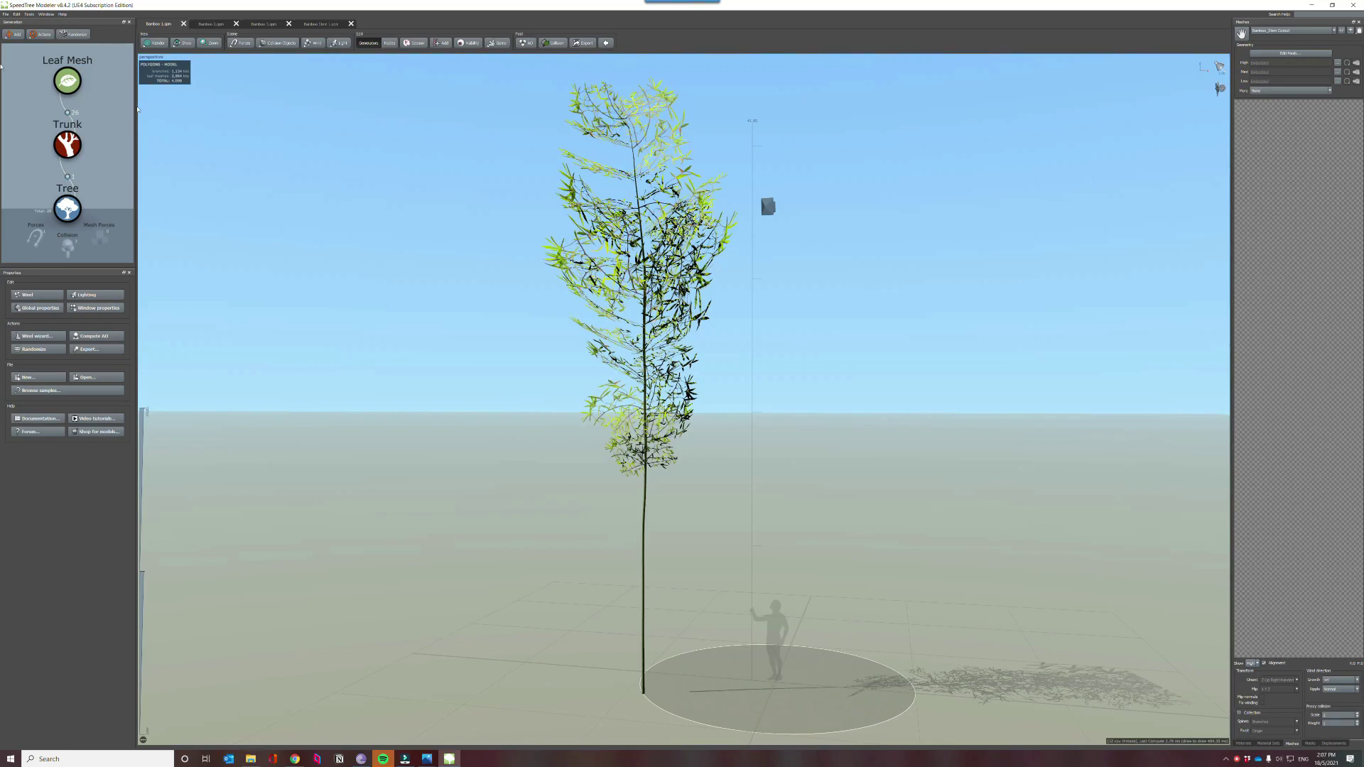
Step: In SpeedTree Modeler, widen the generation graph area and examine the first bamboo tree's trunk and foliage from several angles
left_click_drag(135, 93, 239, 94)
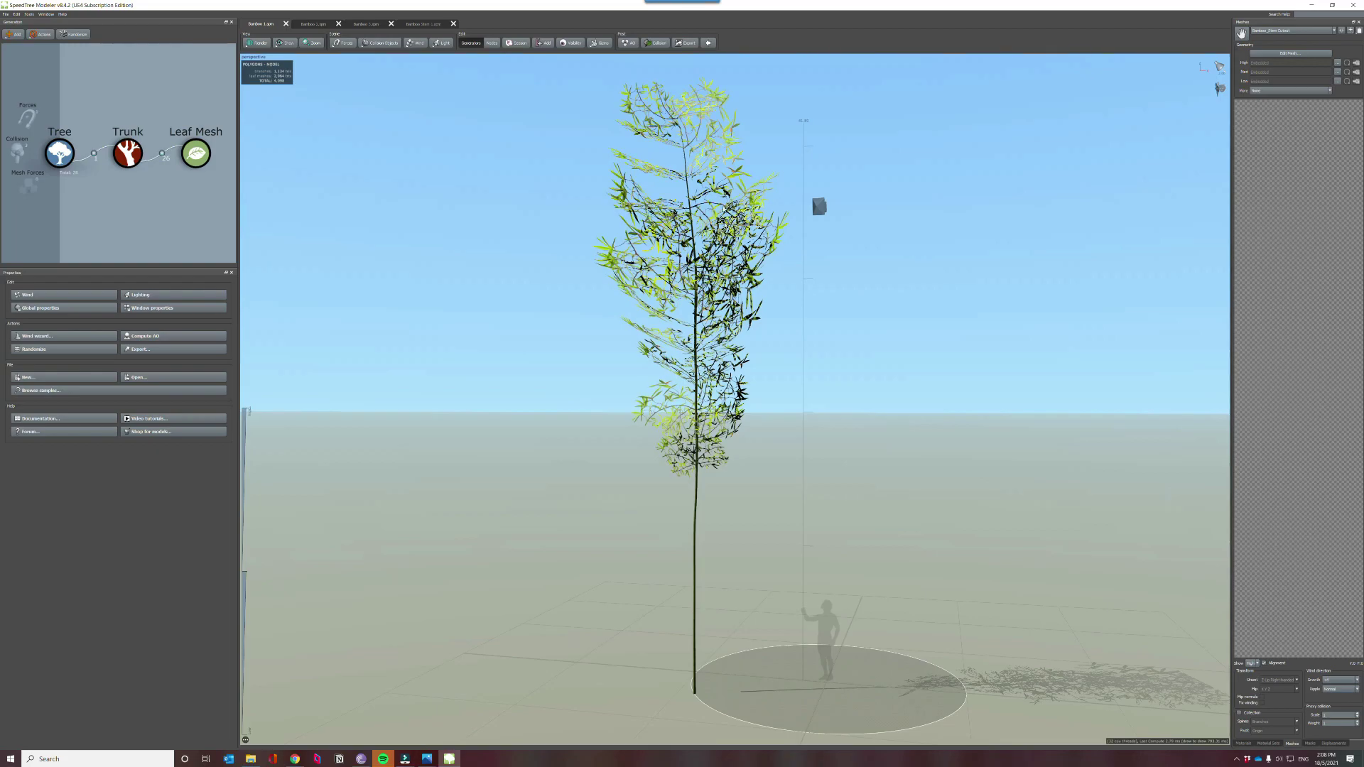
scroll(708, 303, "up", 1)
scroll(721, 319, "down", 2)
left_click_drag(721, 319, 772, 359)
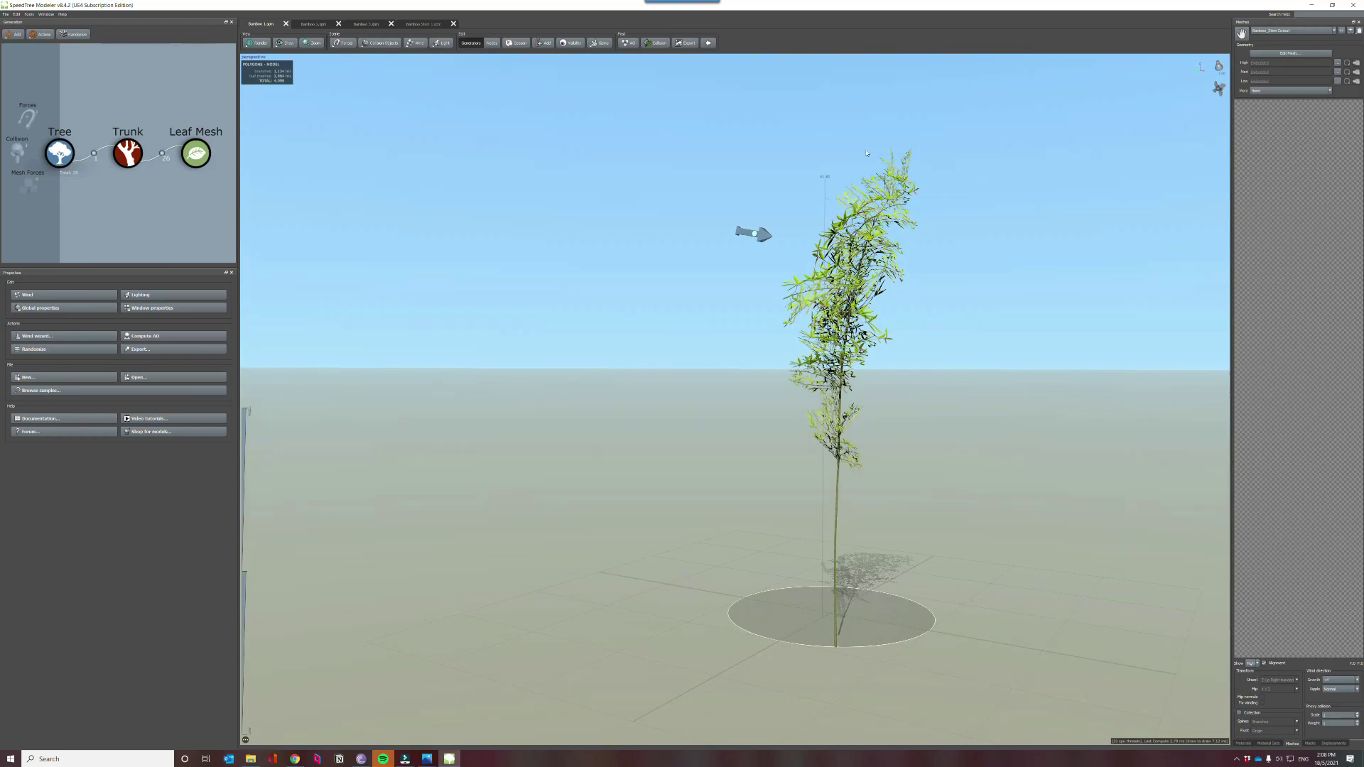
left_click_drag(880, 323, 837, 340)
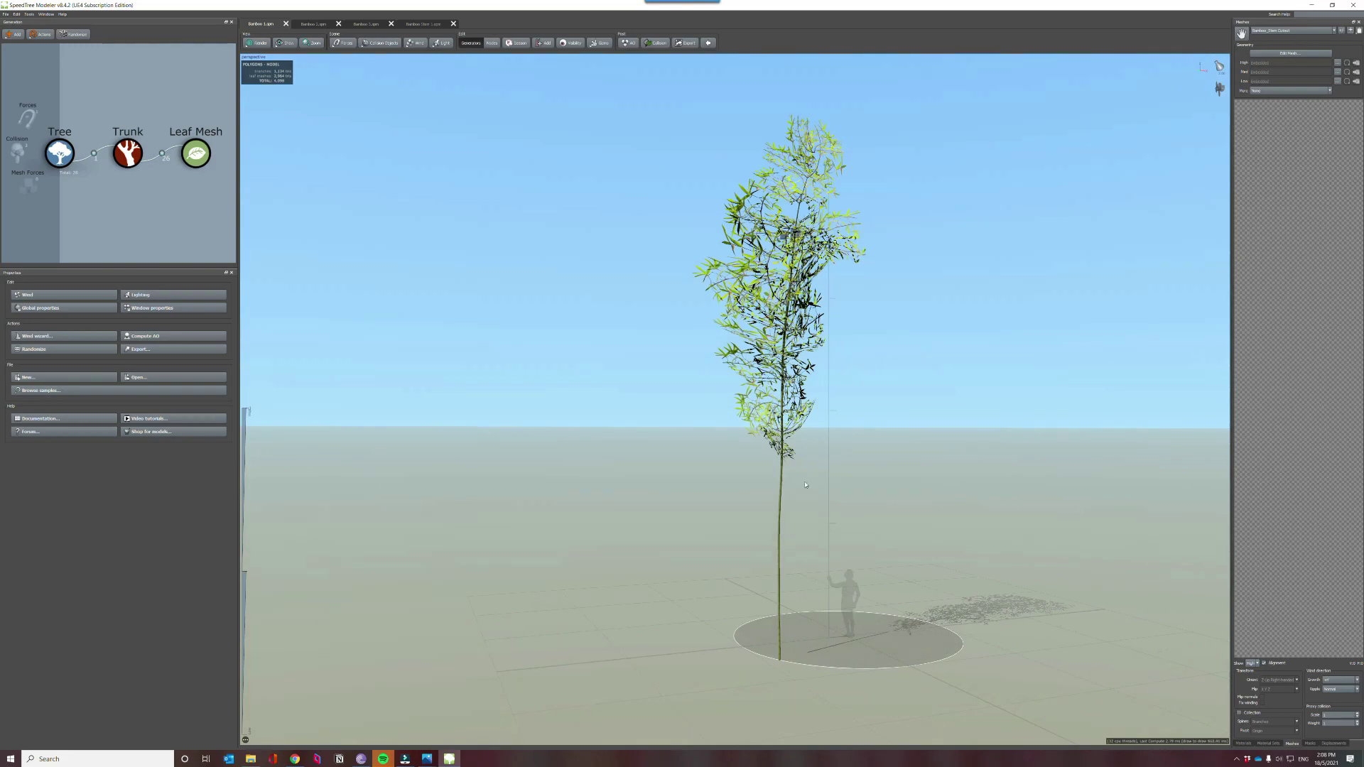
scroll(810, 487, "up", 5)
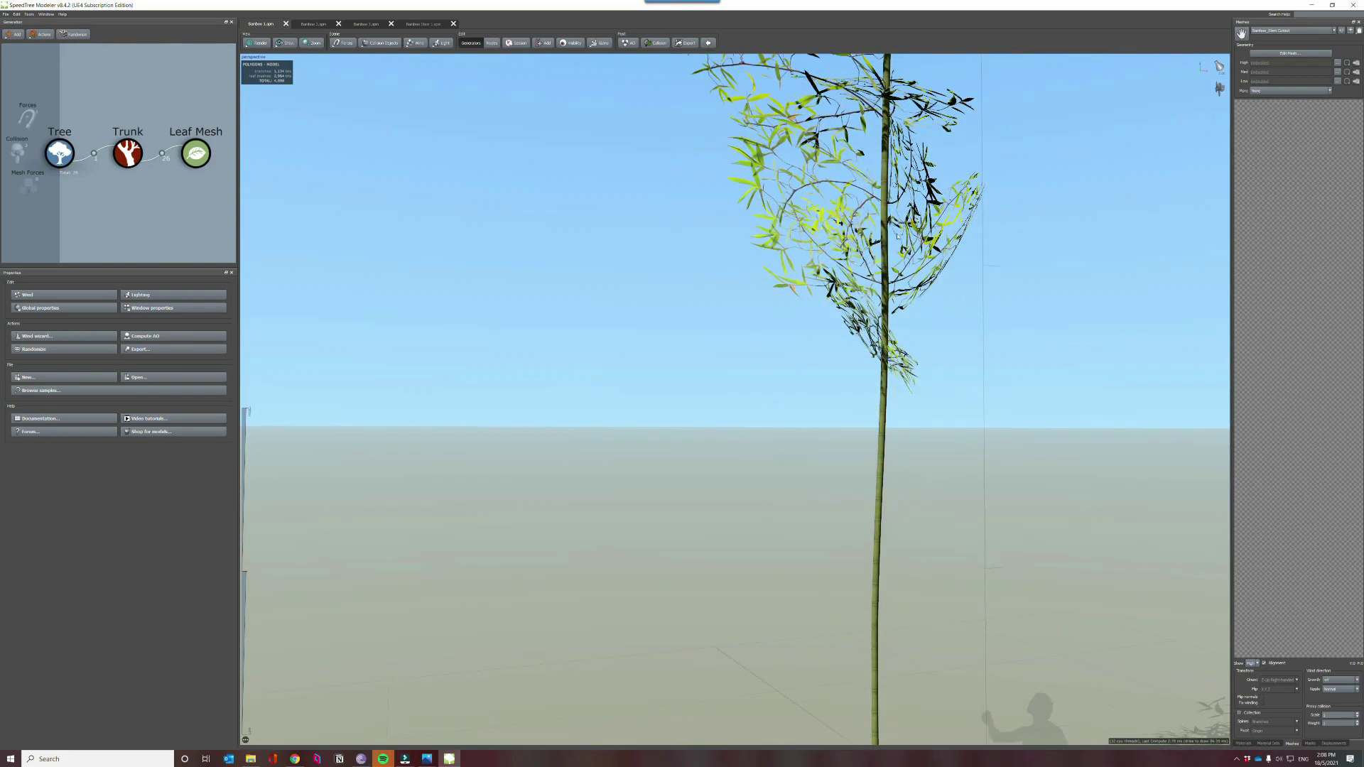
scroll(896, 235, "down", 5)
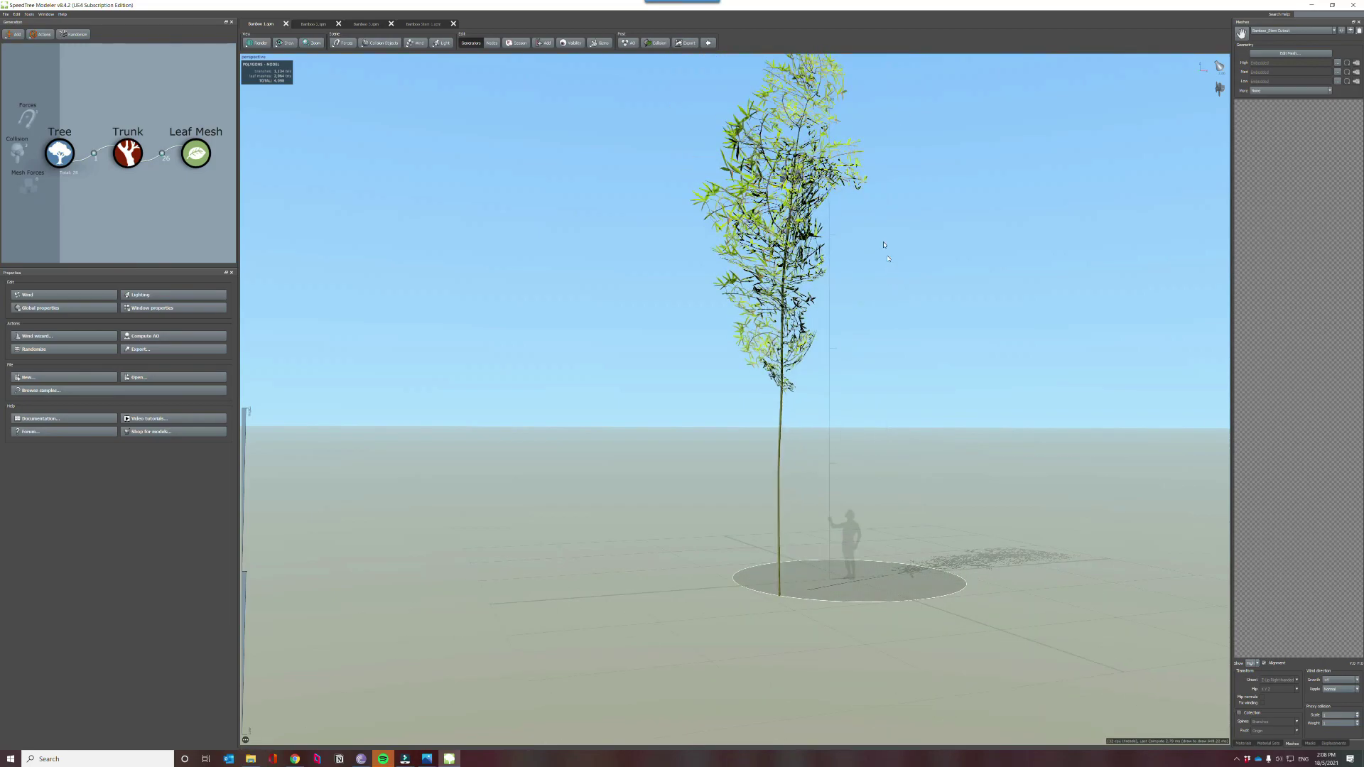
scroll(851, 202, "down", 2)
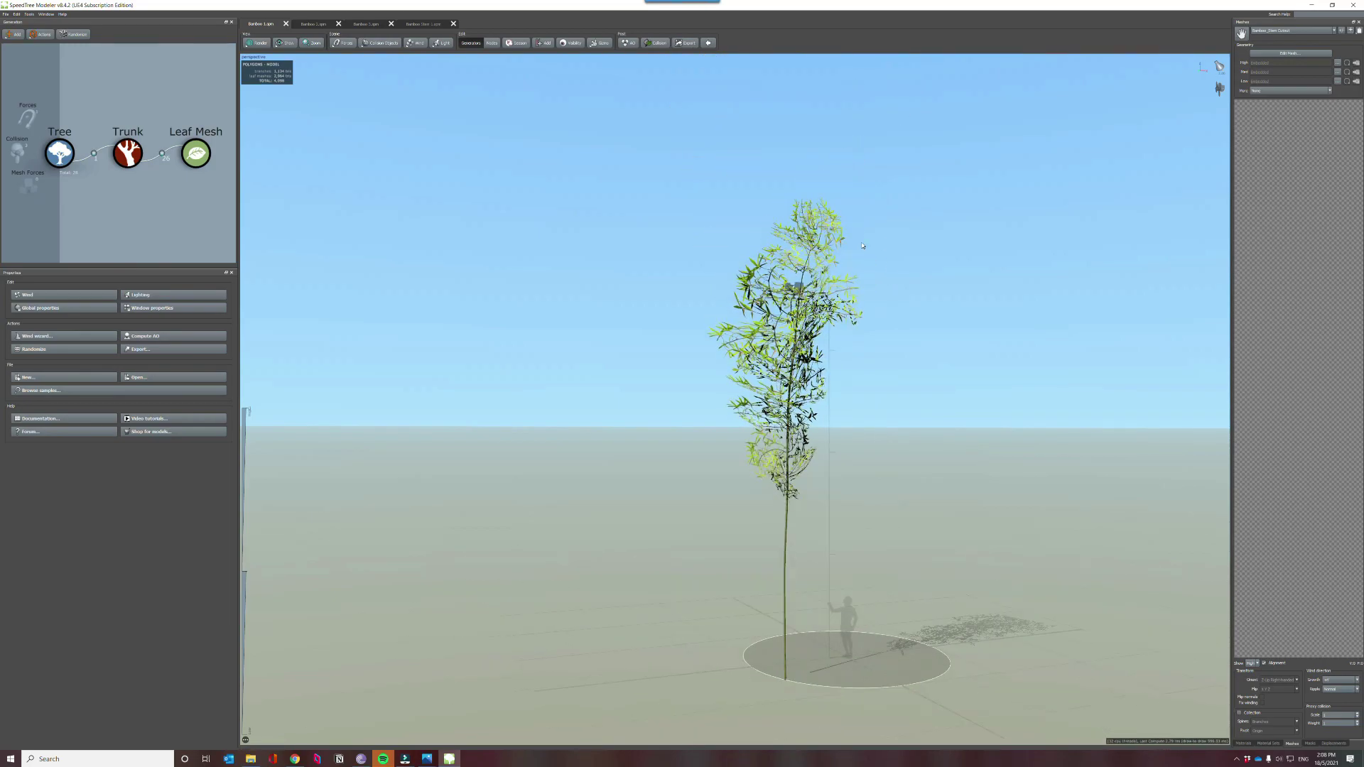
left_click_drag(872, 263, 804, 262)
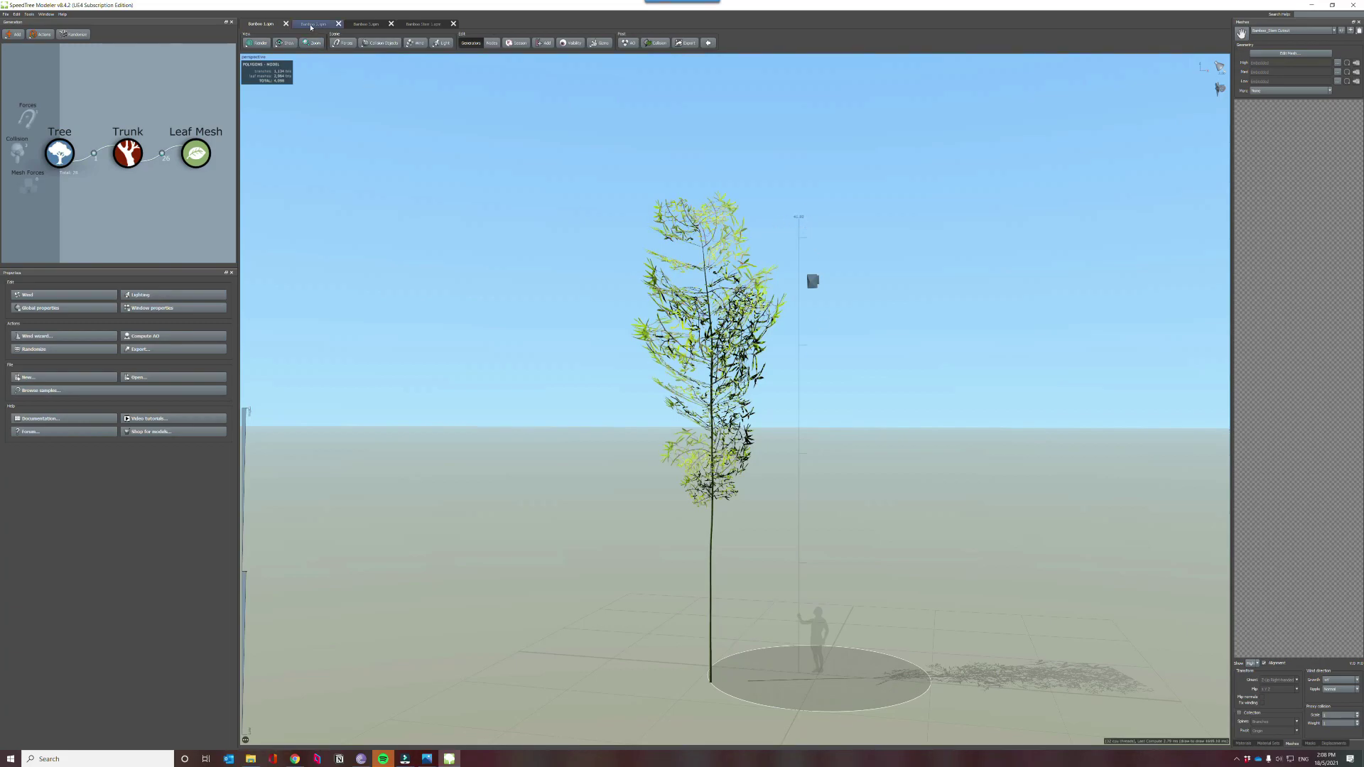
Step: Examine the second and third bamboo tree variations in their open files
left_click(310, 26)
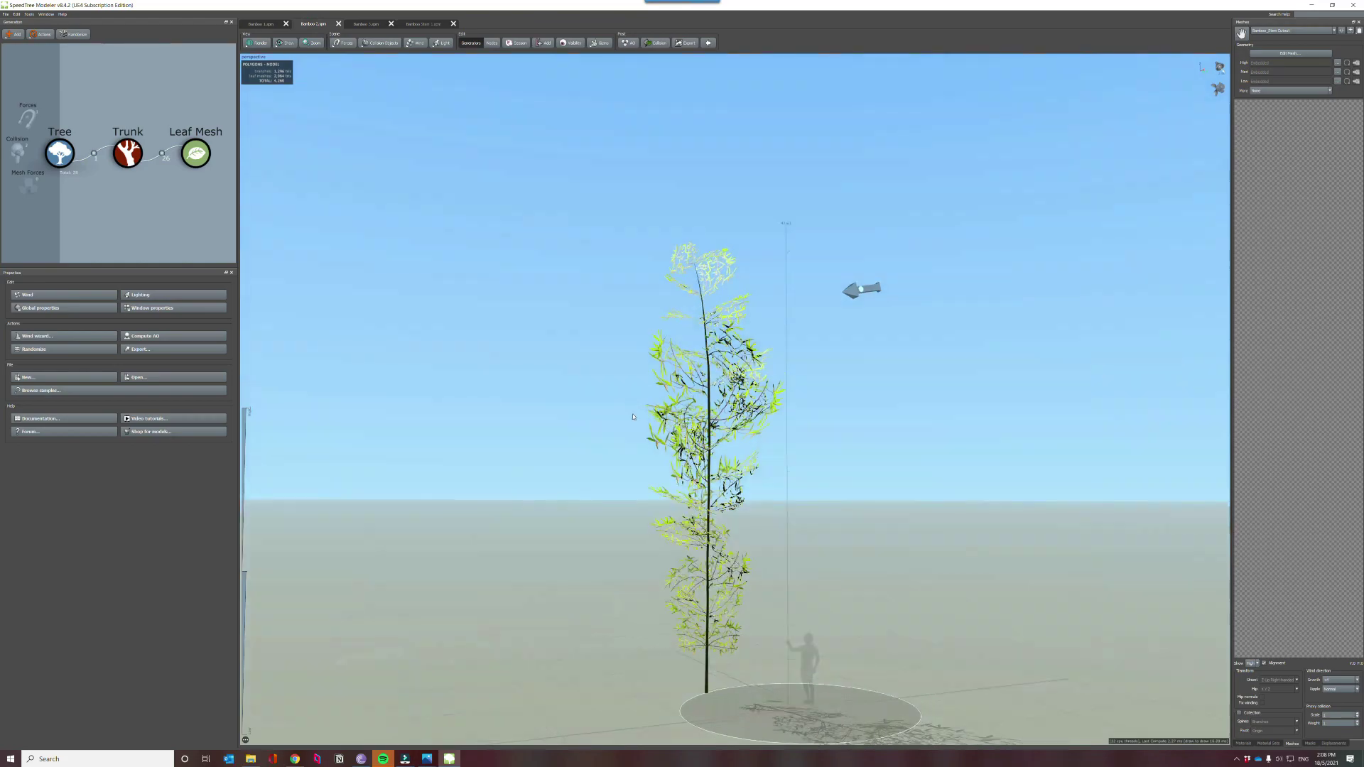
left_click_drag(715, 356, 723, 556)
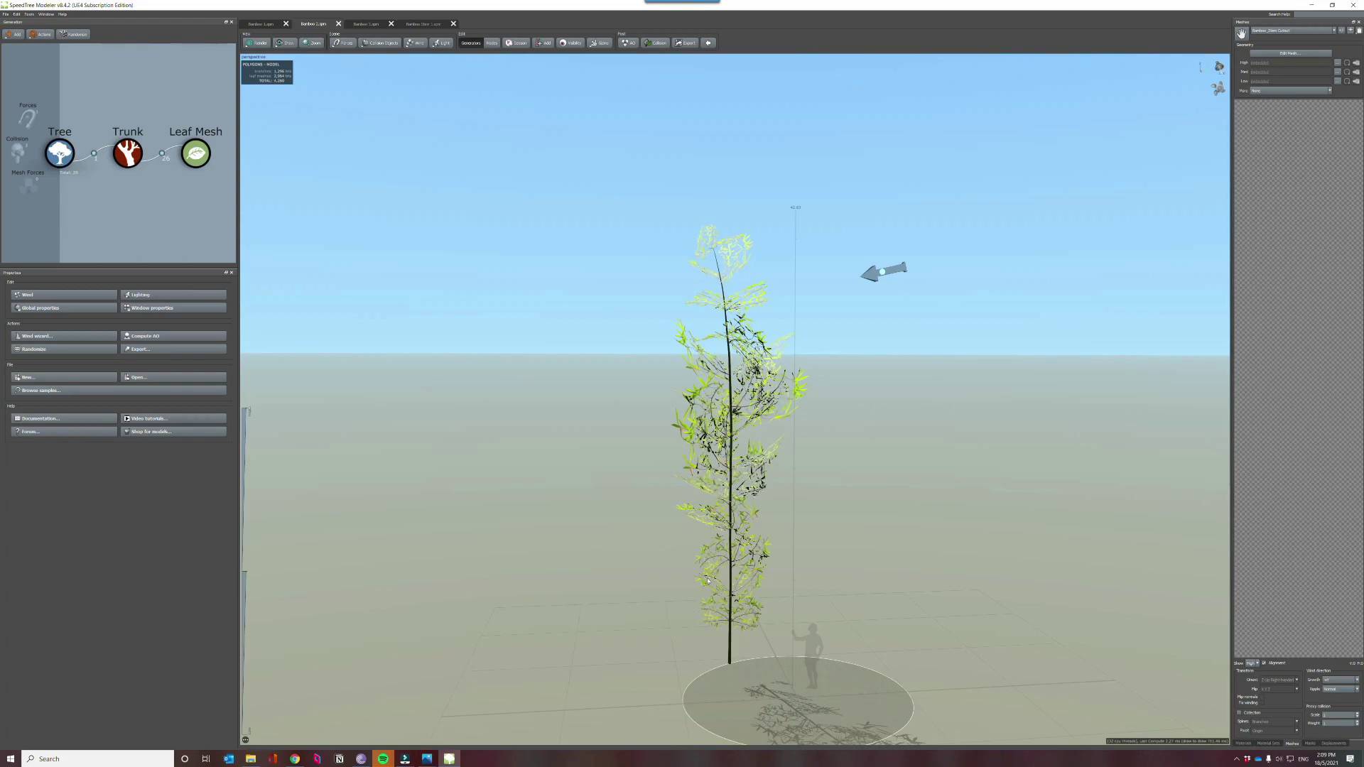
left_click(366, 23)
scroll(773, 478, "up", 1)
scroll(772, 479, "down", 2)
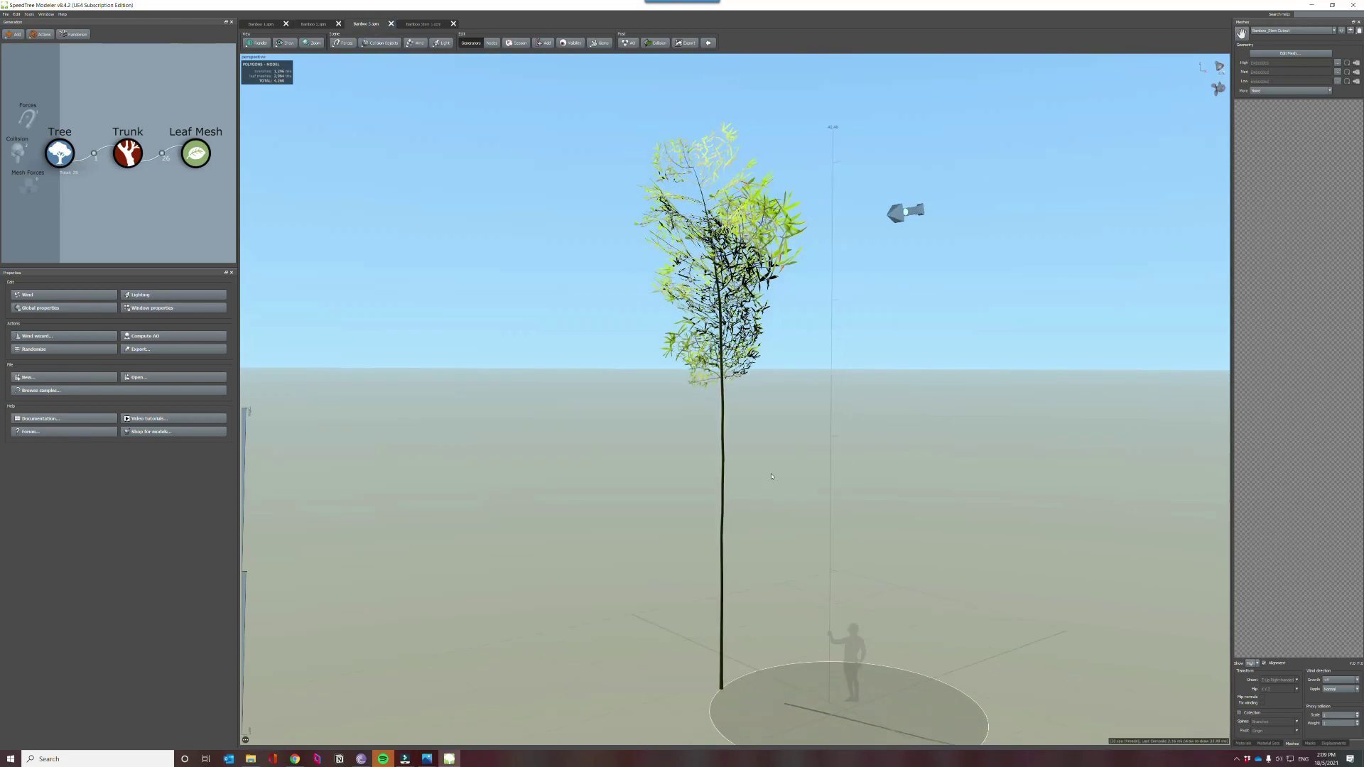
left_click_drag(719, 306, 714, 378)
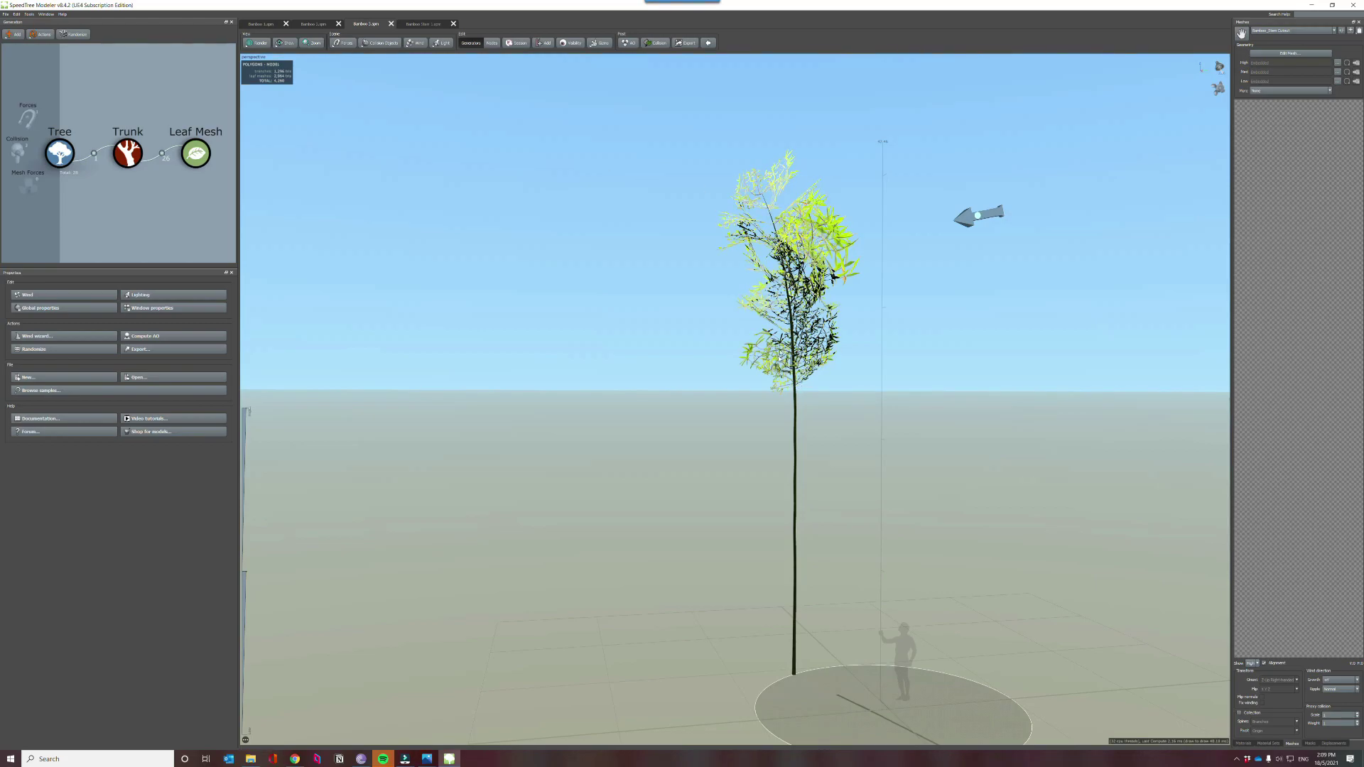
Step: Inspect the leafless bamboo stick model and compare it with the third bamboo variation's leaf mesh
left_click(426, 23)
left_click_drag(552, 138, 765, 380)
scroll(723, 322, "down", 2)
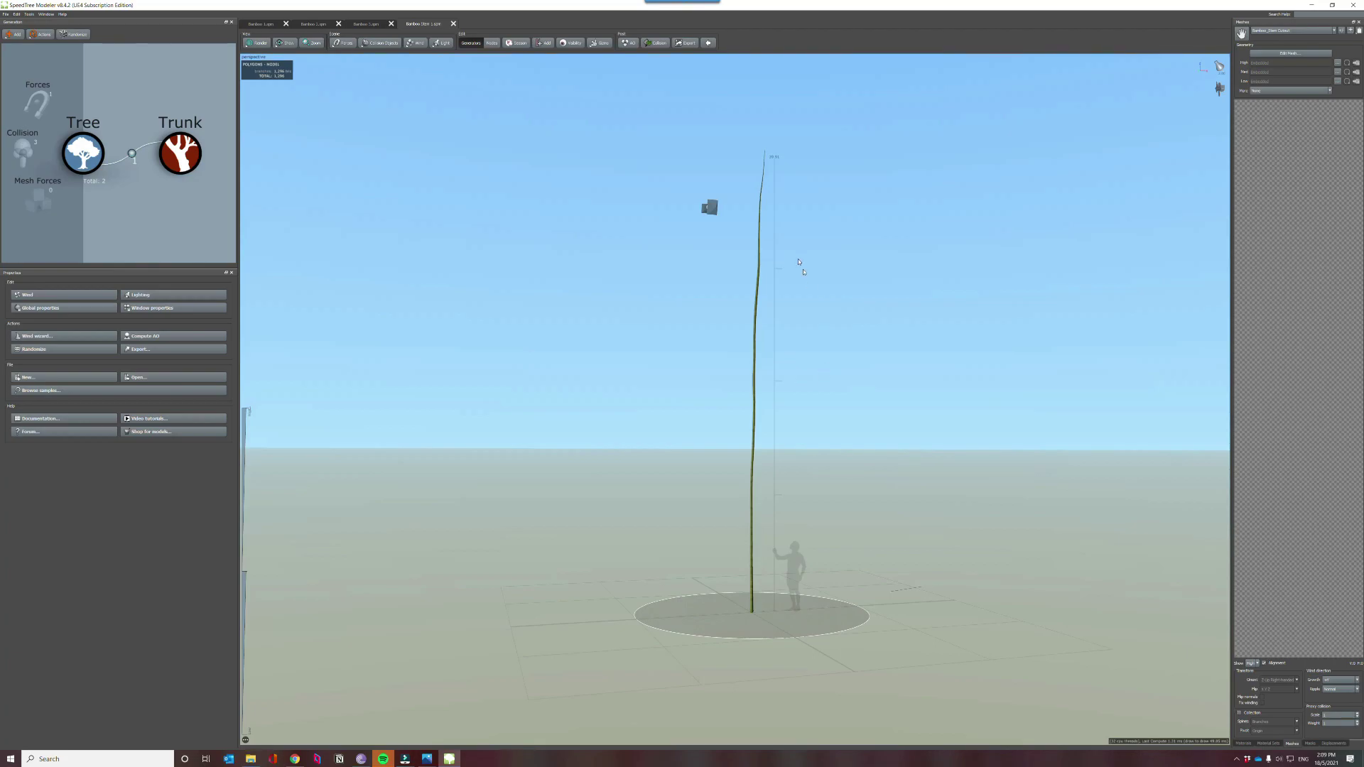
mouse_move(774, 253)
left_mouse_down()
mouse_move(783, 229)
mouse_move(786, 252)
left_mouse_up()
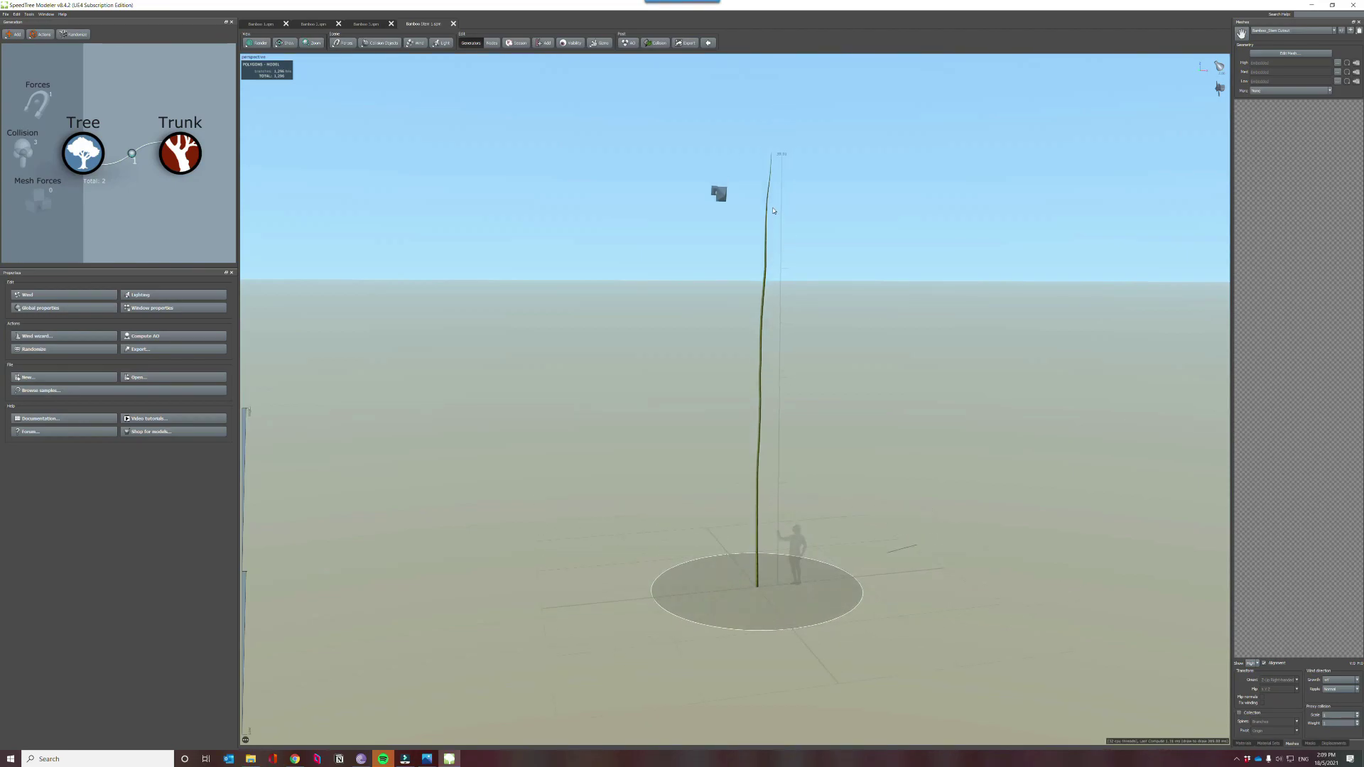
left_click(365, 23)
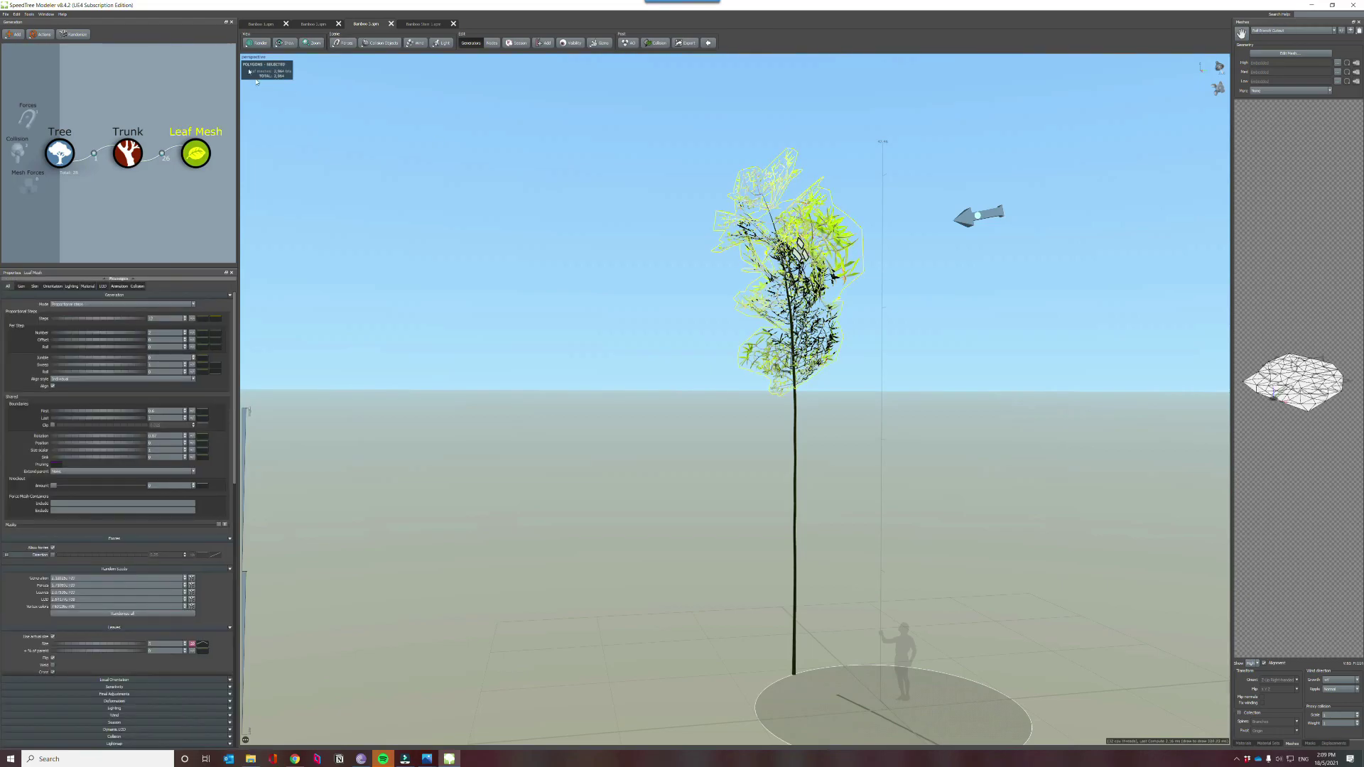
left_click(413, 25)
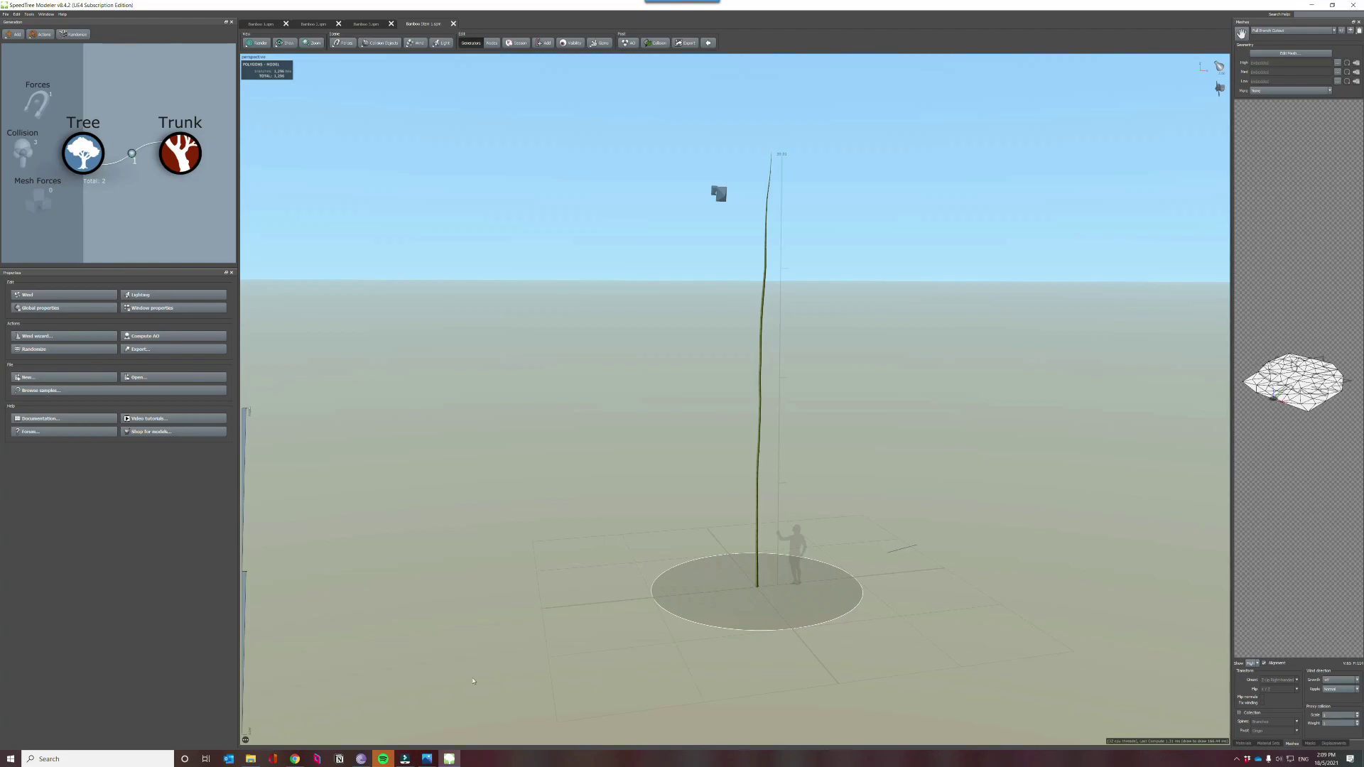
Step: Compare the leafless bamboo stick in SpeedTree Modeler with the bamboo forest reference photos in the Photos app
left_click(472, 703)
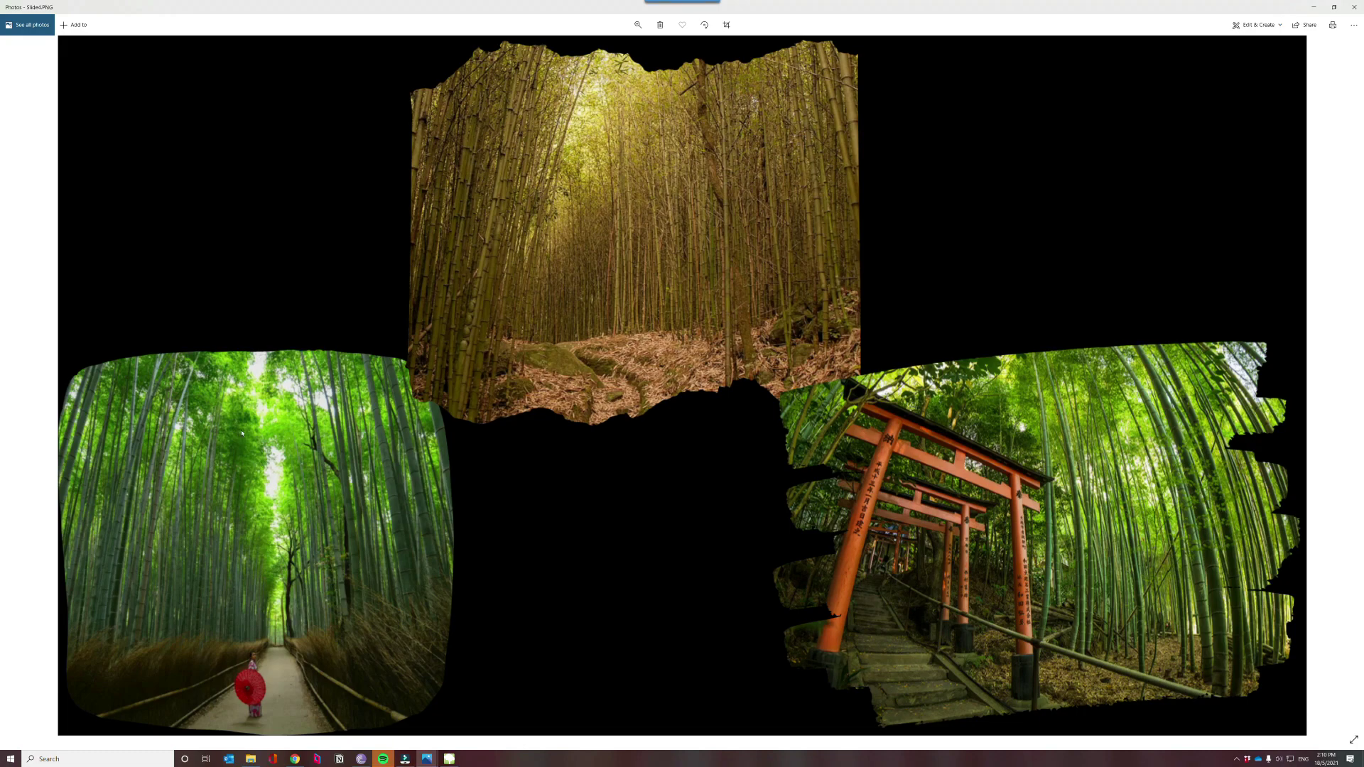
left_click(447, 757)
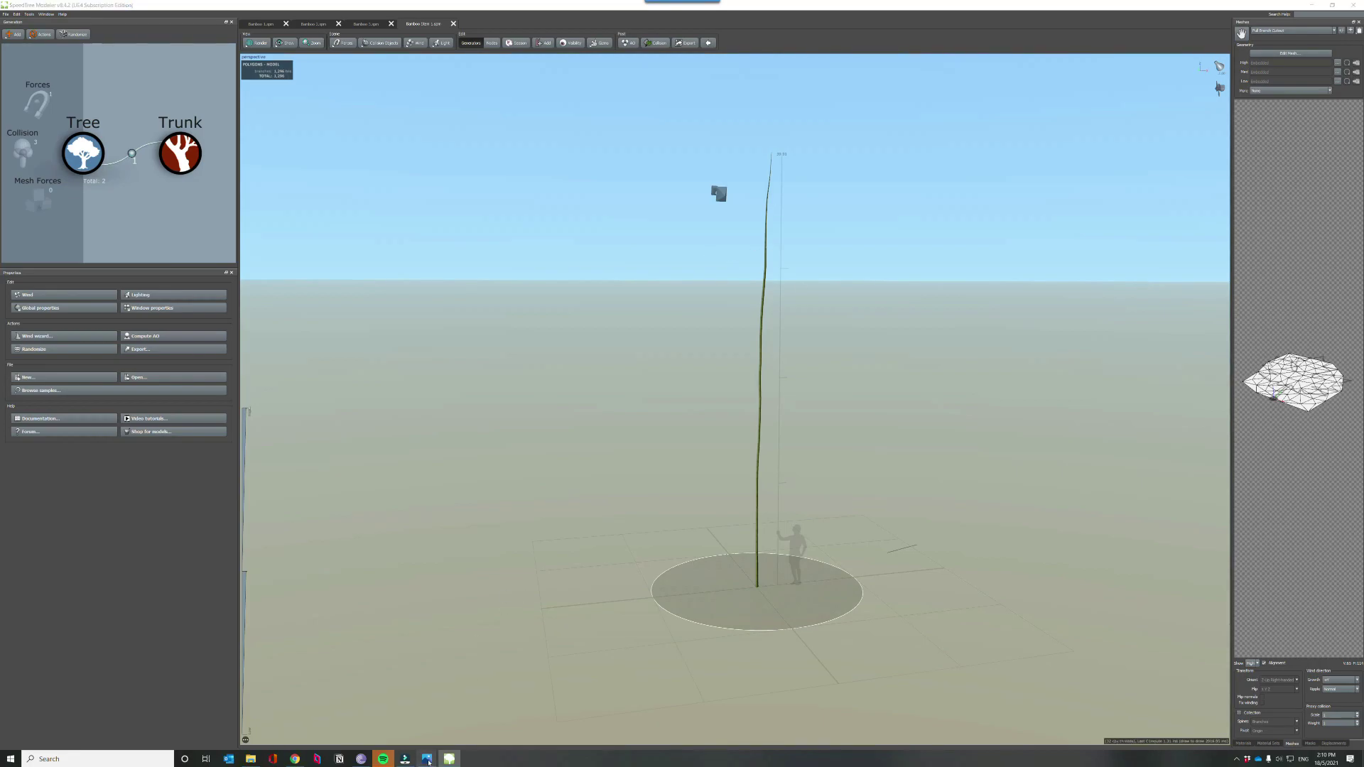
mouse_move(426, 757)
left_click(465, 709)
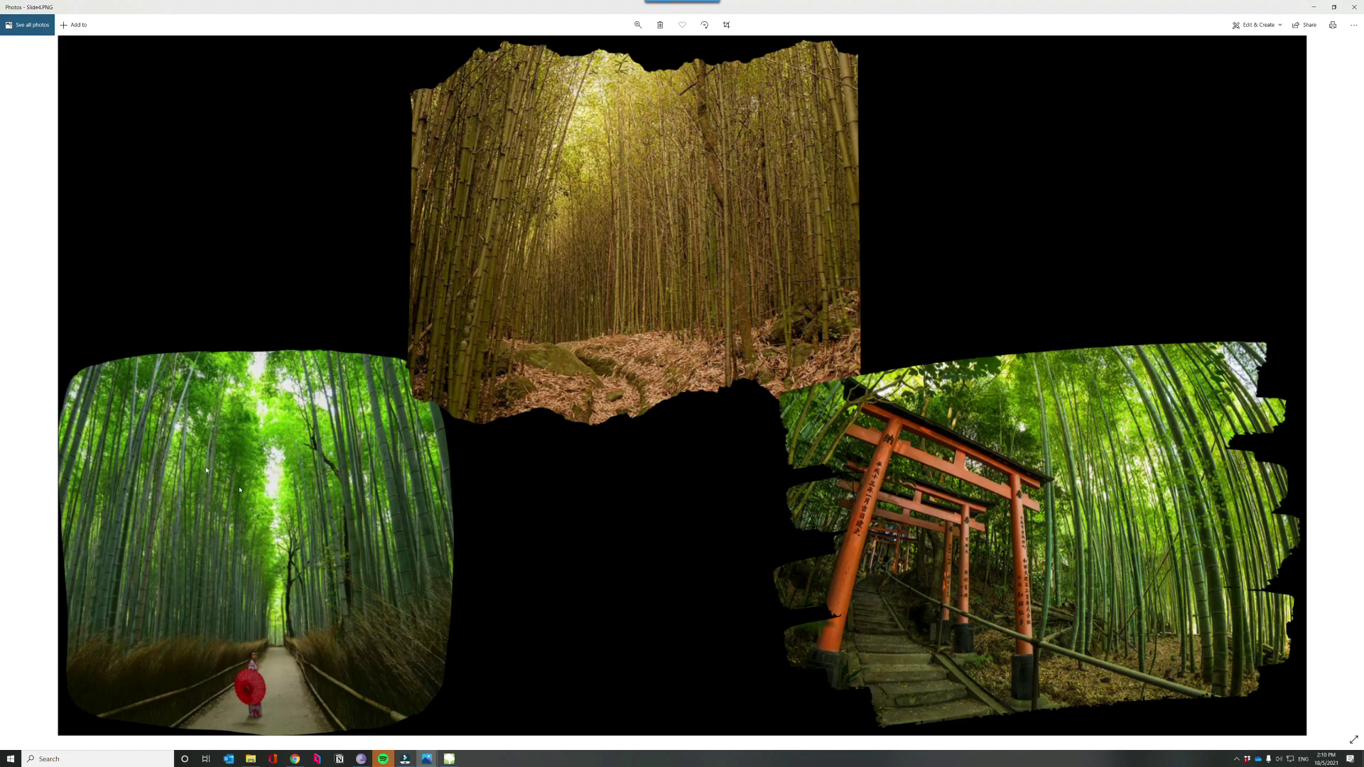
left_click(450, 758)
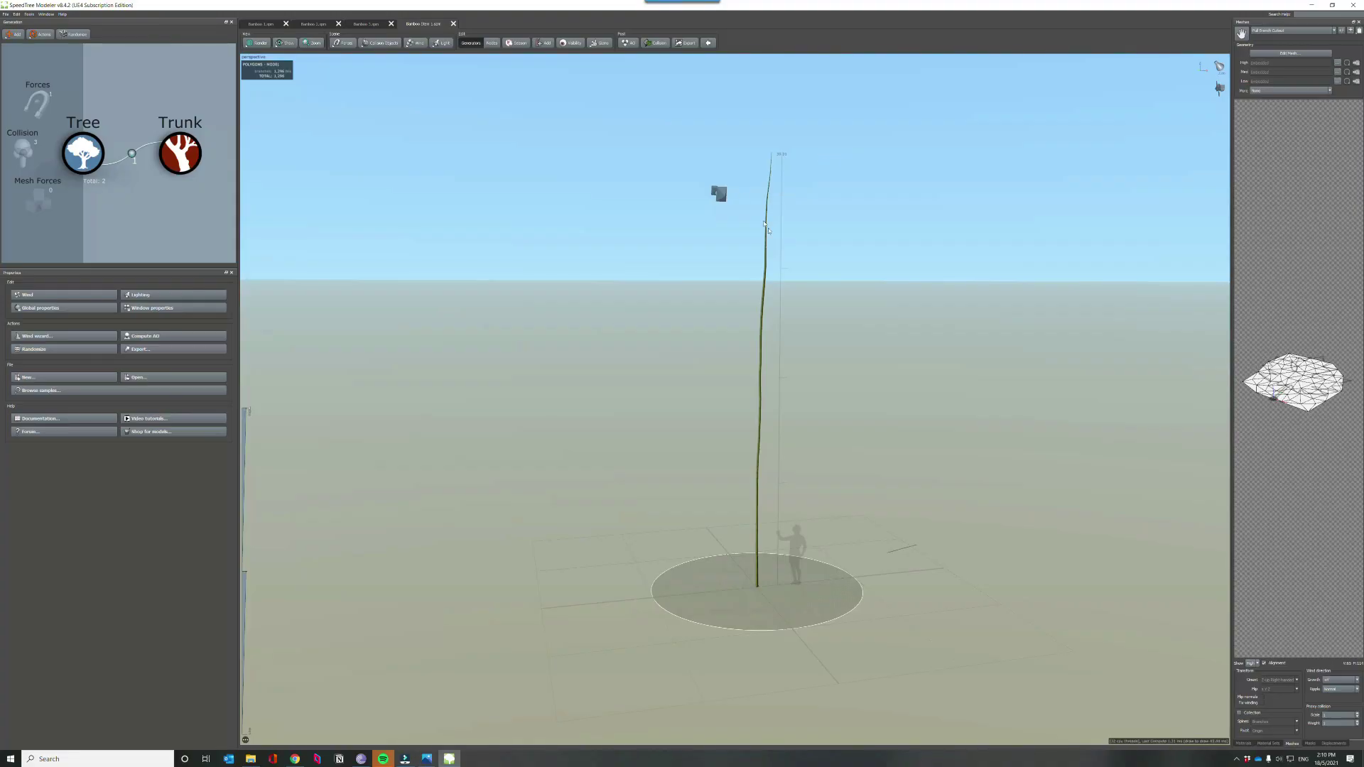
mouse_move(765, 461)
left_mouse_down()
mouse_move(802, 460)
mouse_move(768, 459)
left_mouse_up()
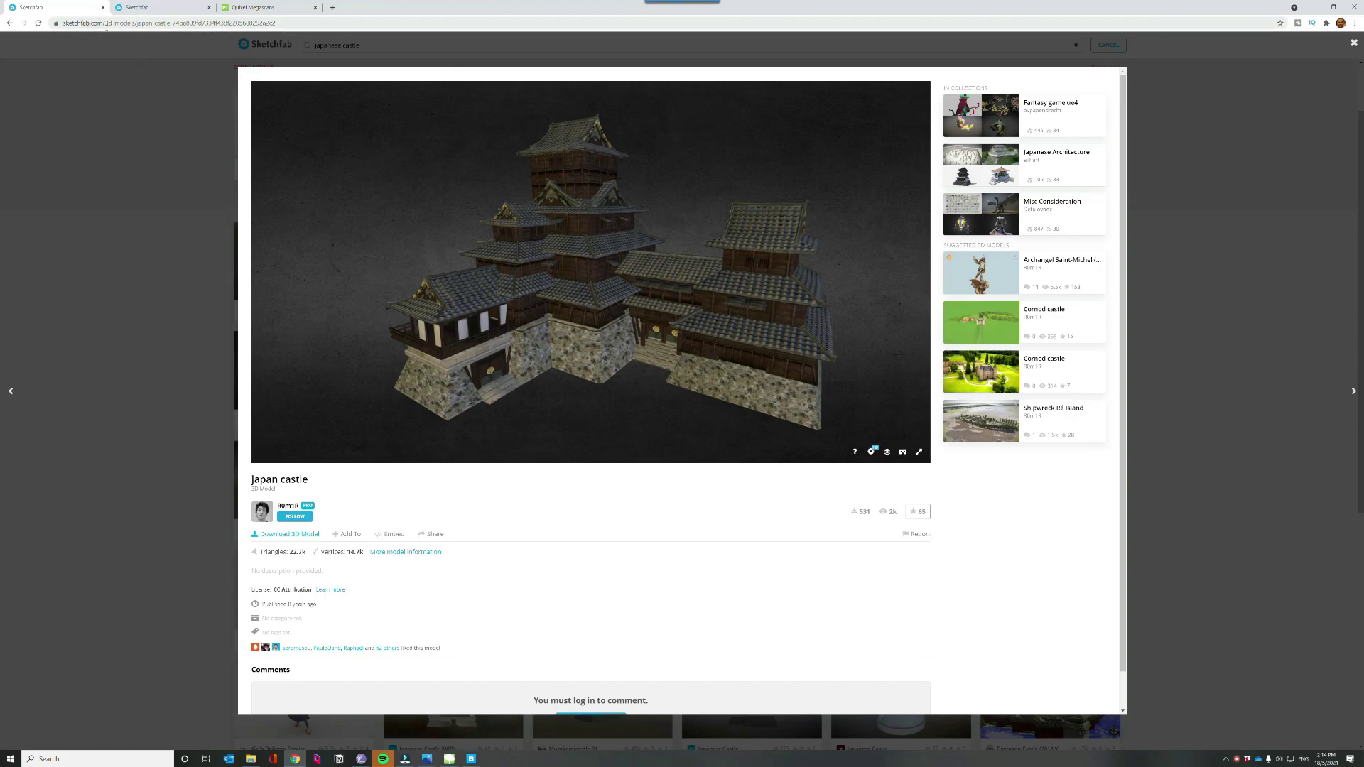
Step: Compare the japan castle and Japanese Torii Gate models on their open Sketchfab pages
left_click(146, 8)
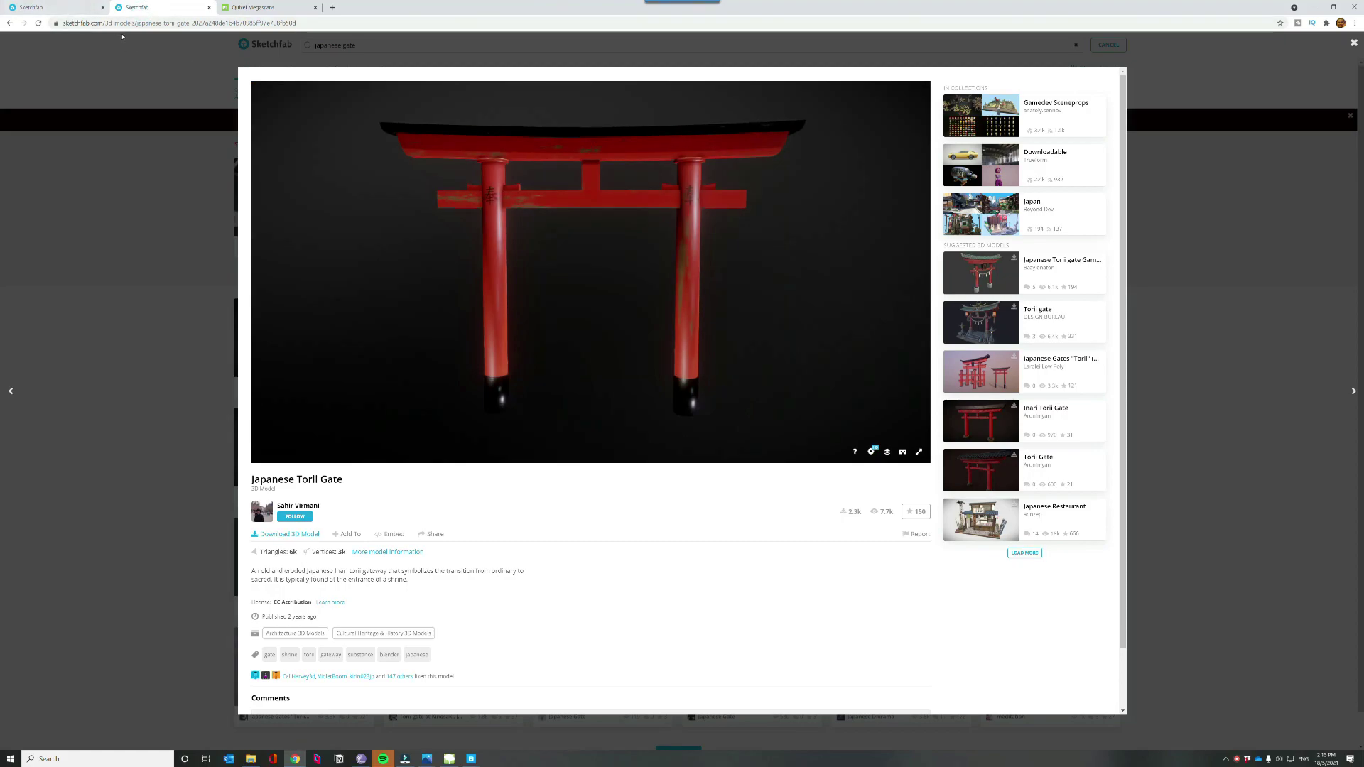
left_click(79, 10)
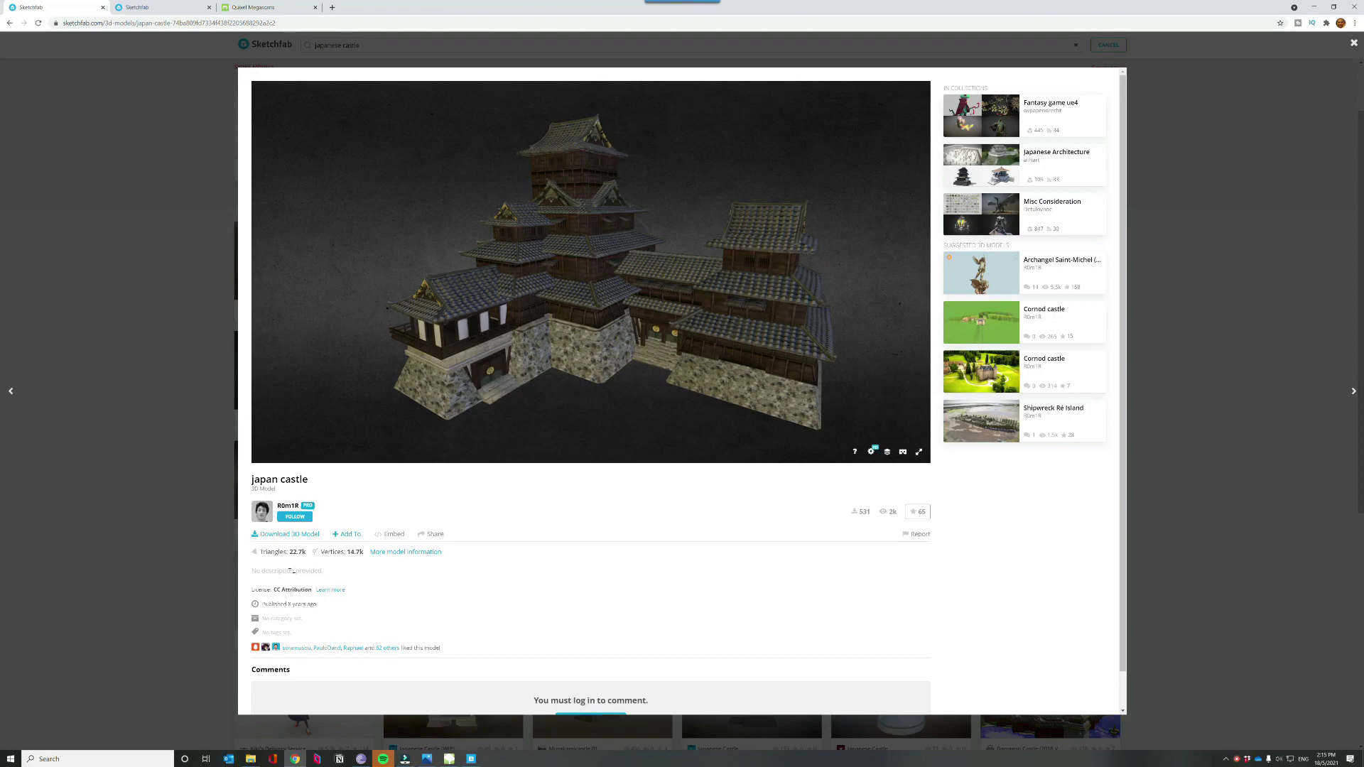
key("ctrl+Tab")
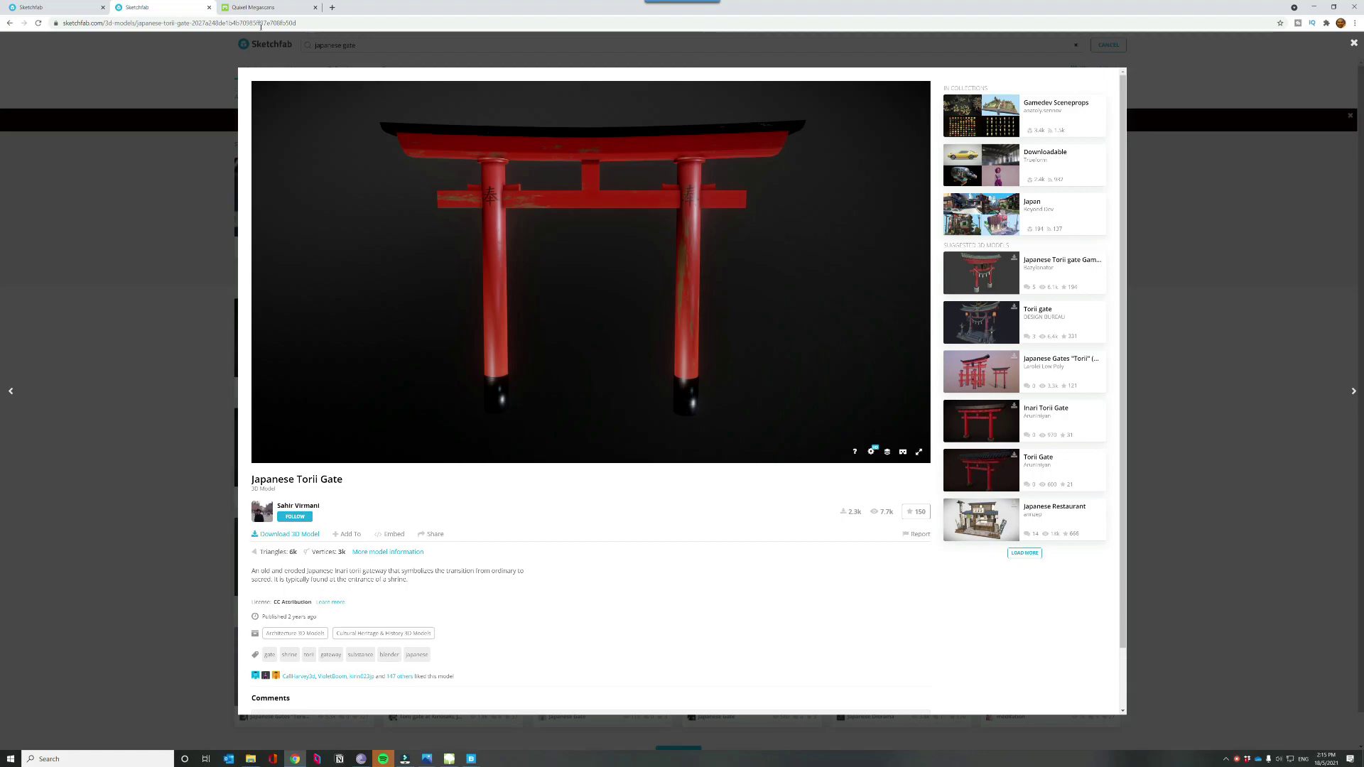
Step: Switch to Quixel Megascans, check the Cambodian Ruins assets under Historical, and open the Feudal Japan category
left_click(257, 7)
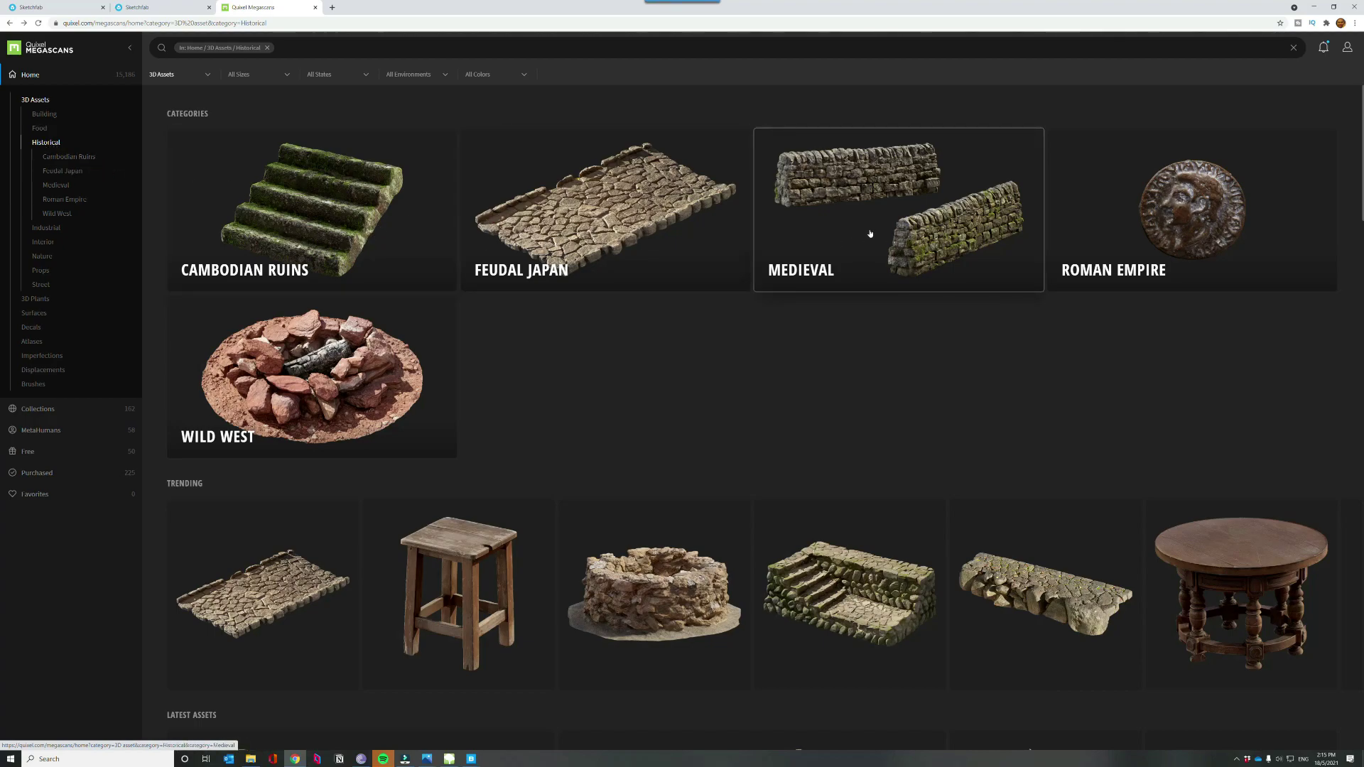
left_click(284, 201)
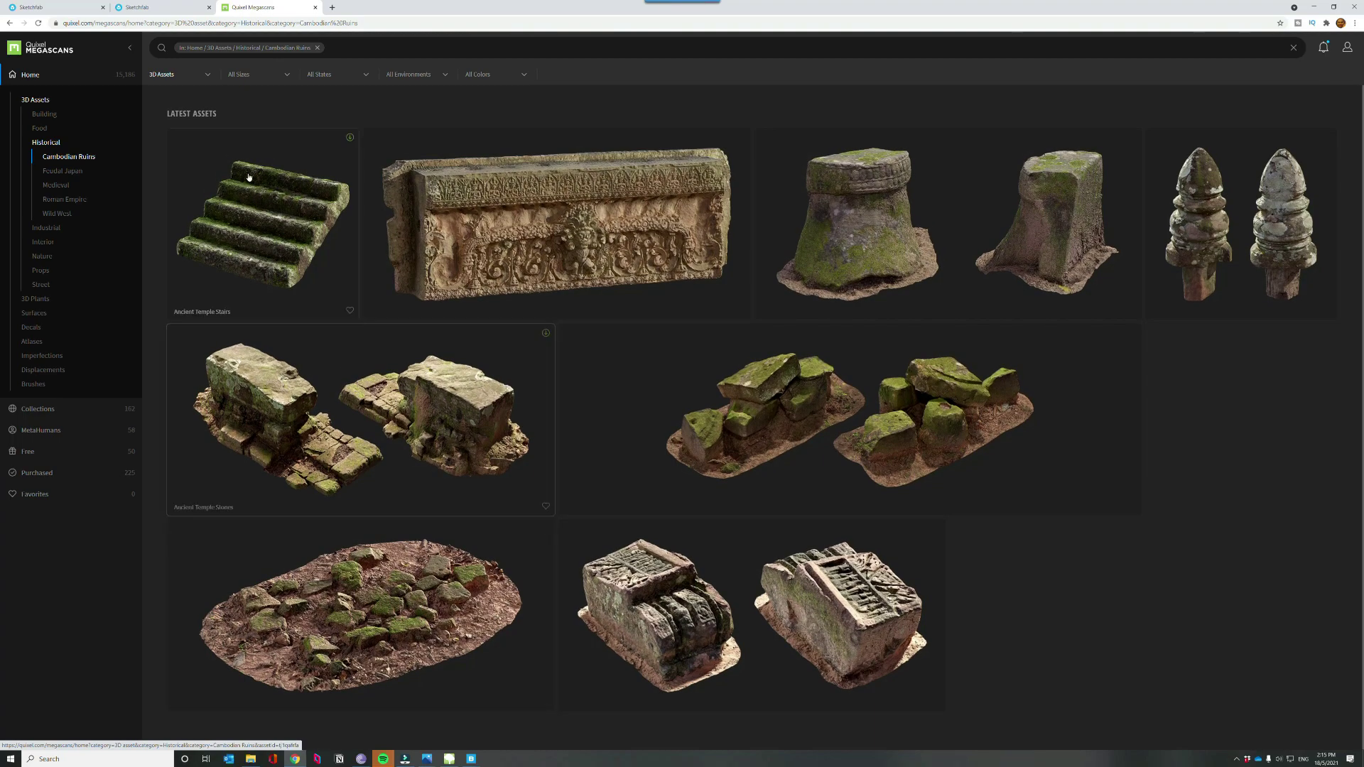
left_click(50, 172)
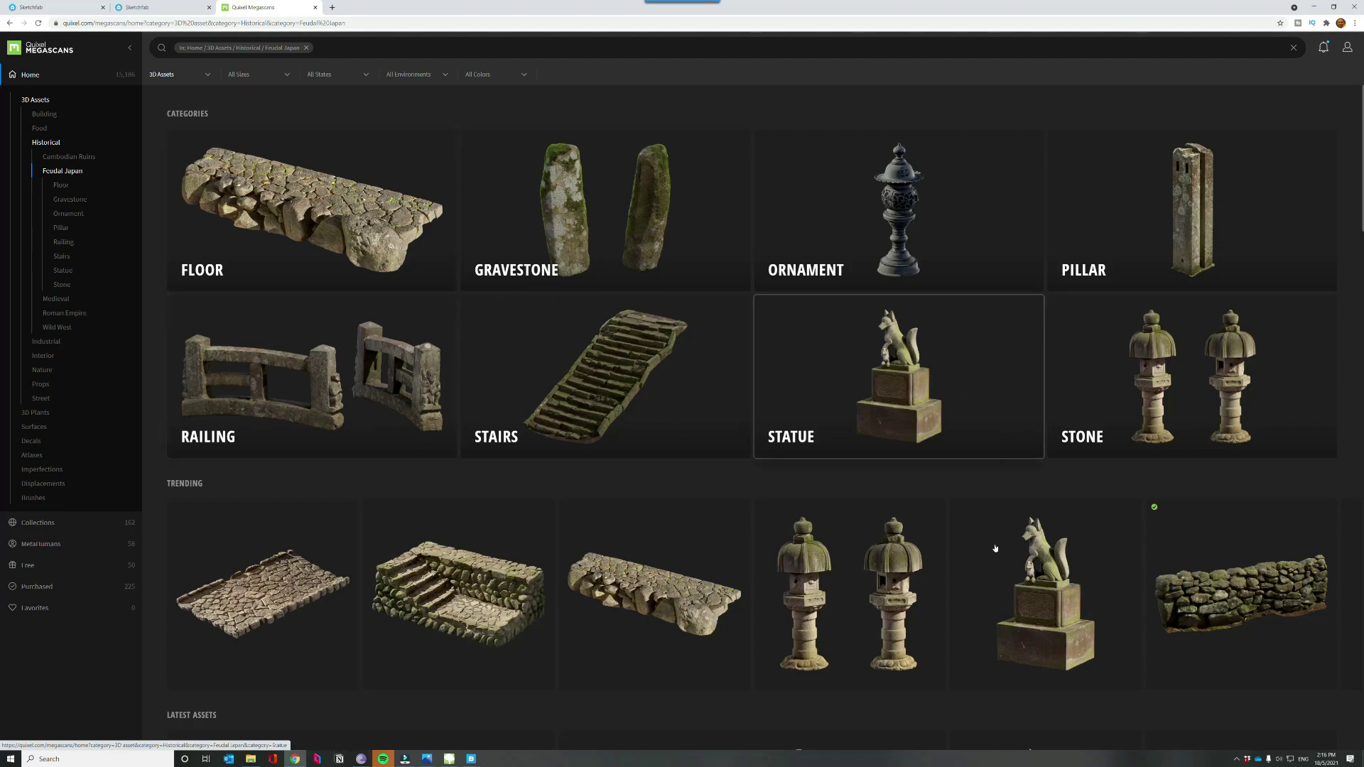
Step: Look through the Feudal Japan assets for shrine floors, stairs, lanterns and stone walls, and open the Medieval category
scroll(1150, 462, "down", 5)
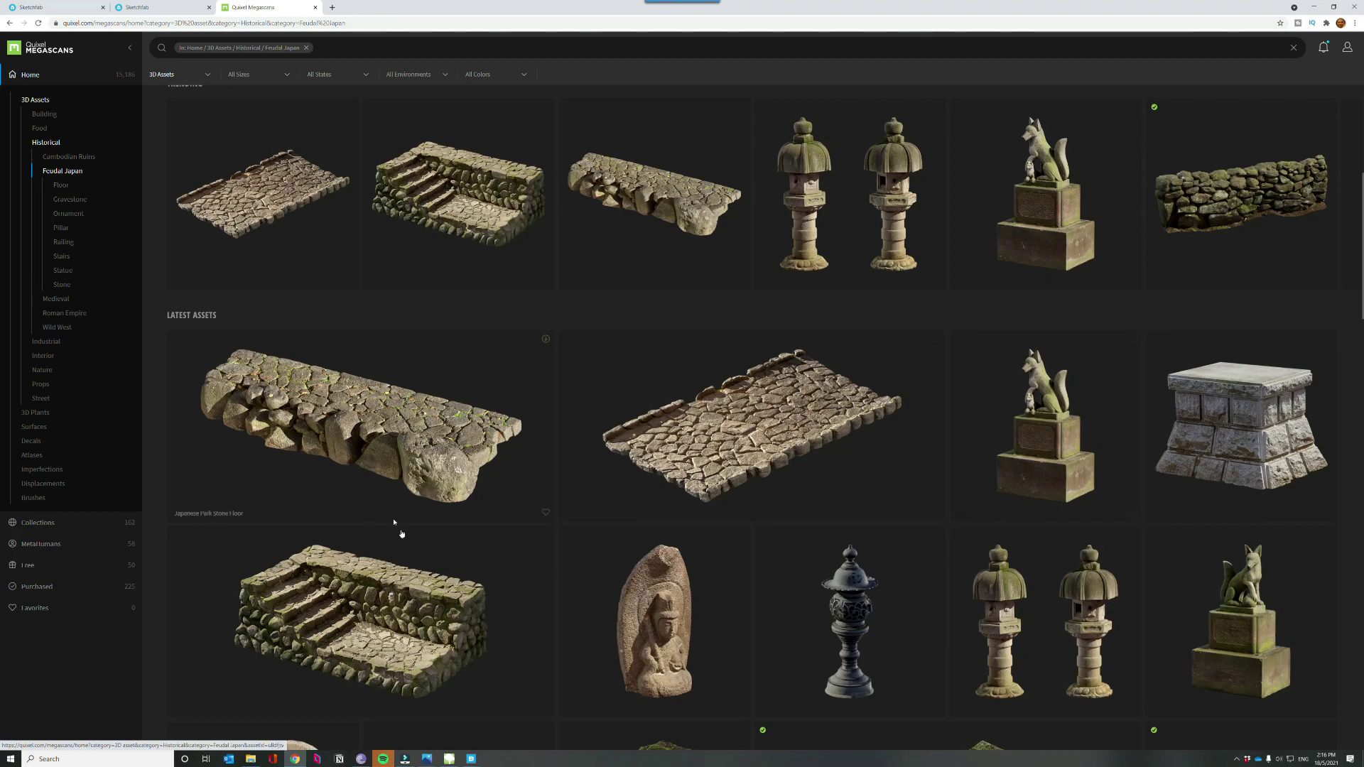
scroll(395, 523, "down", 5)
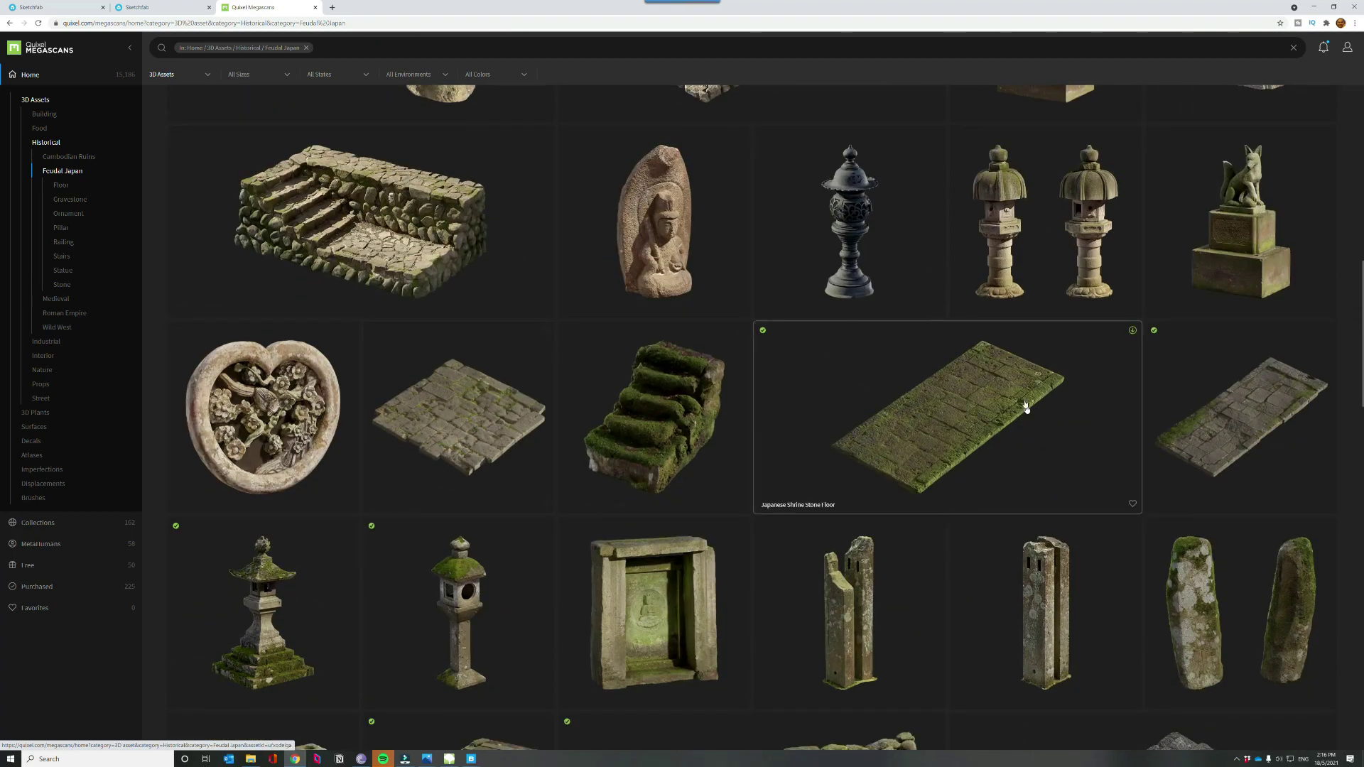
scroll(400, 610, "down", 2)
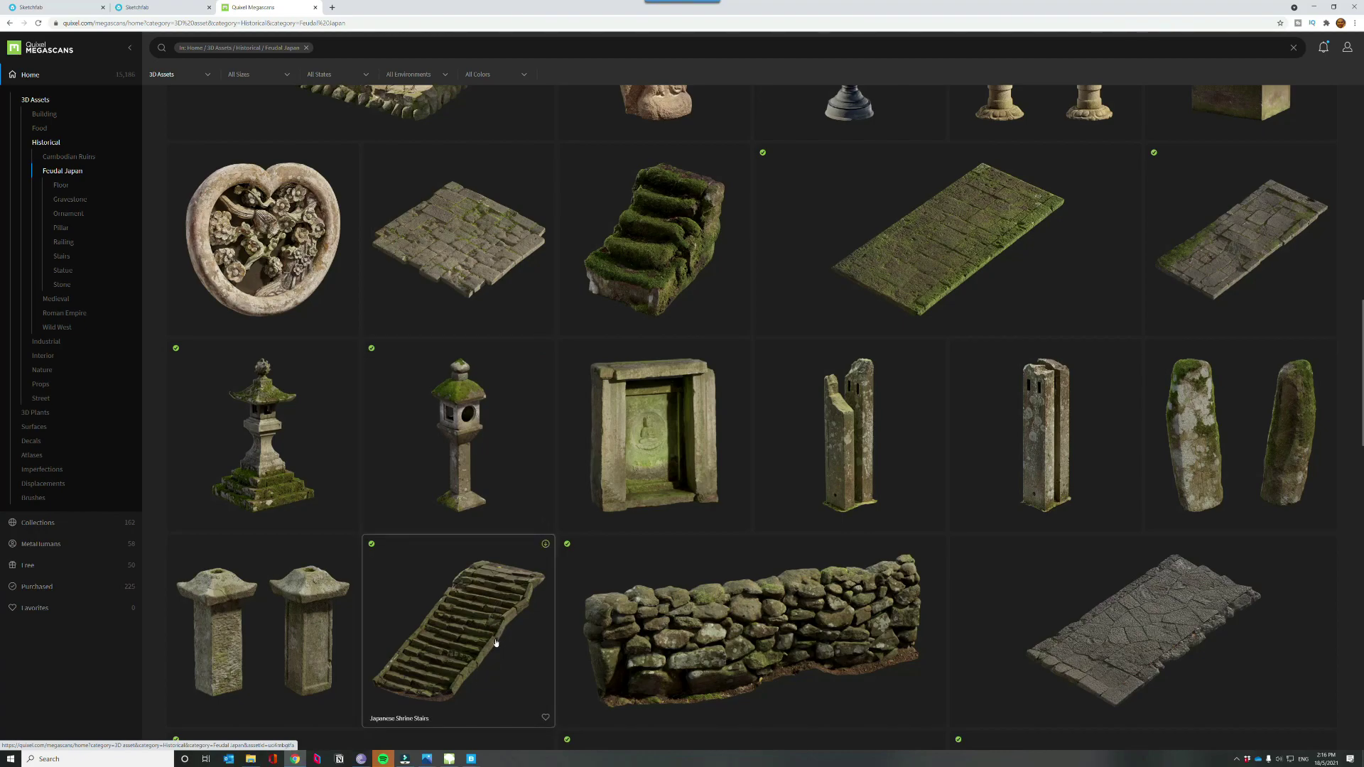
scroll(499, 646, "down", 4)
scroll(500, 628, "down", 3)
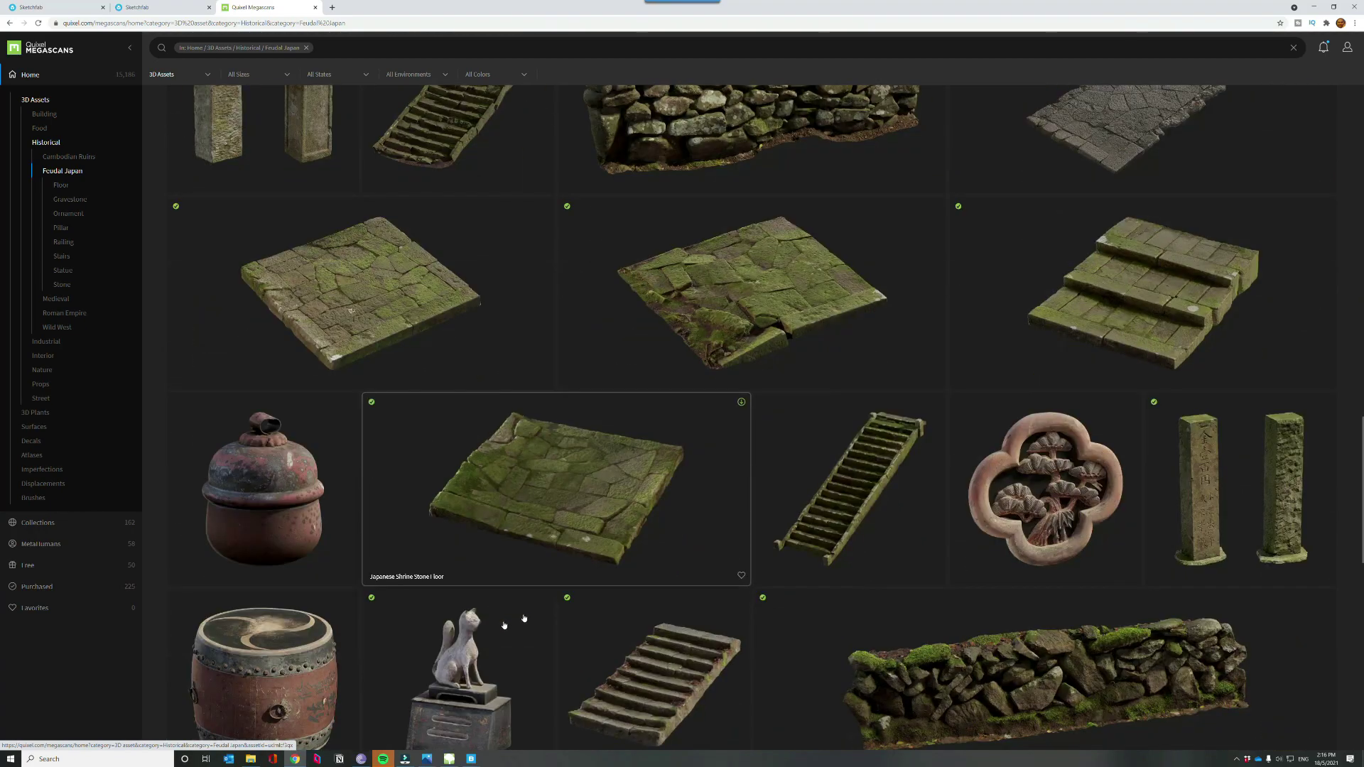
scroll(786, 561, "down", 3)
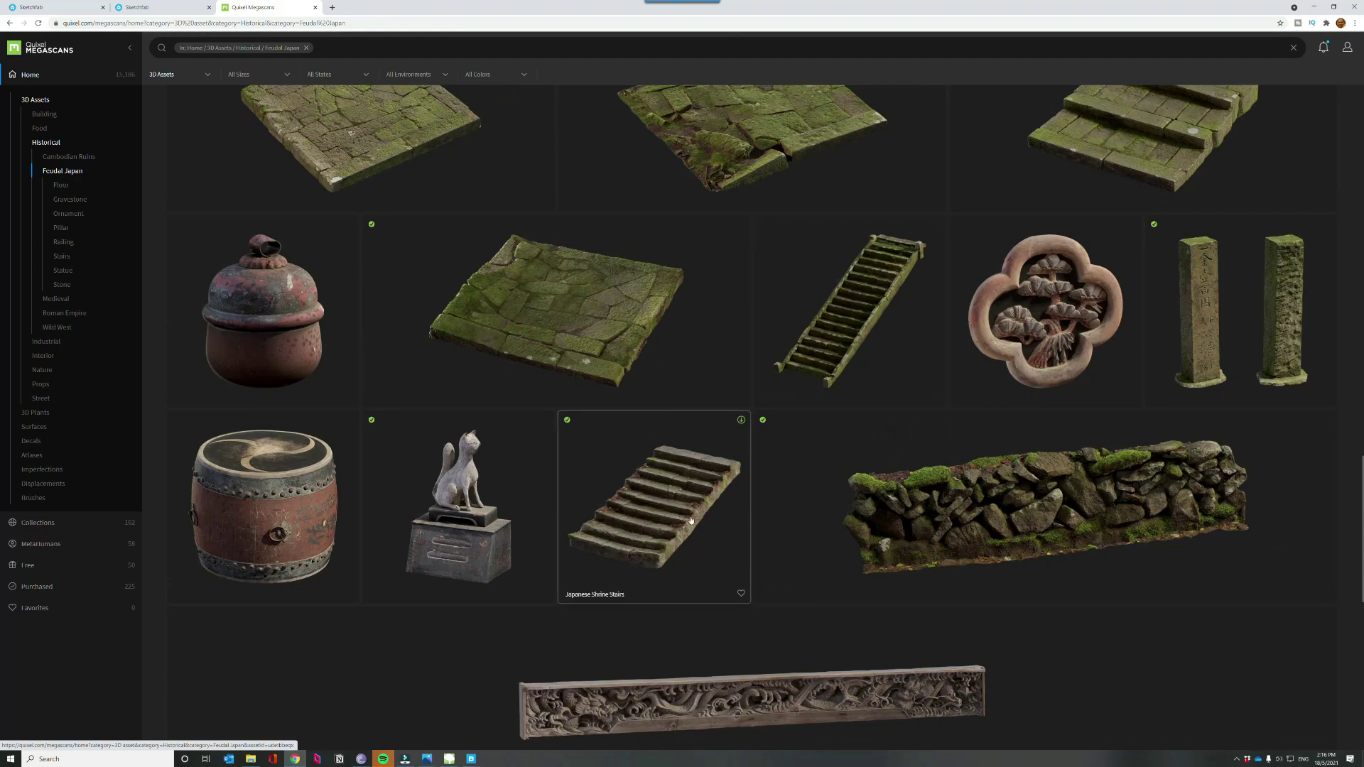
scroll(684, 510, "up", 5)
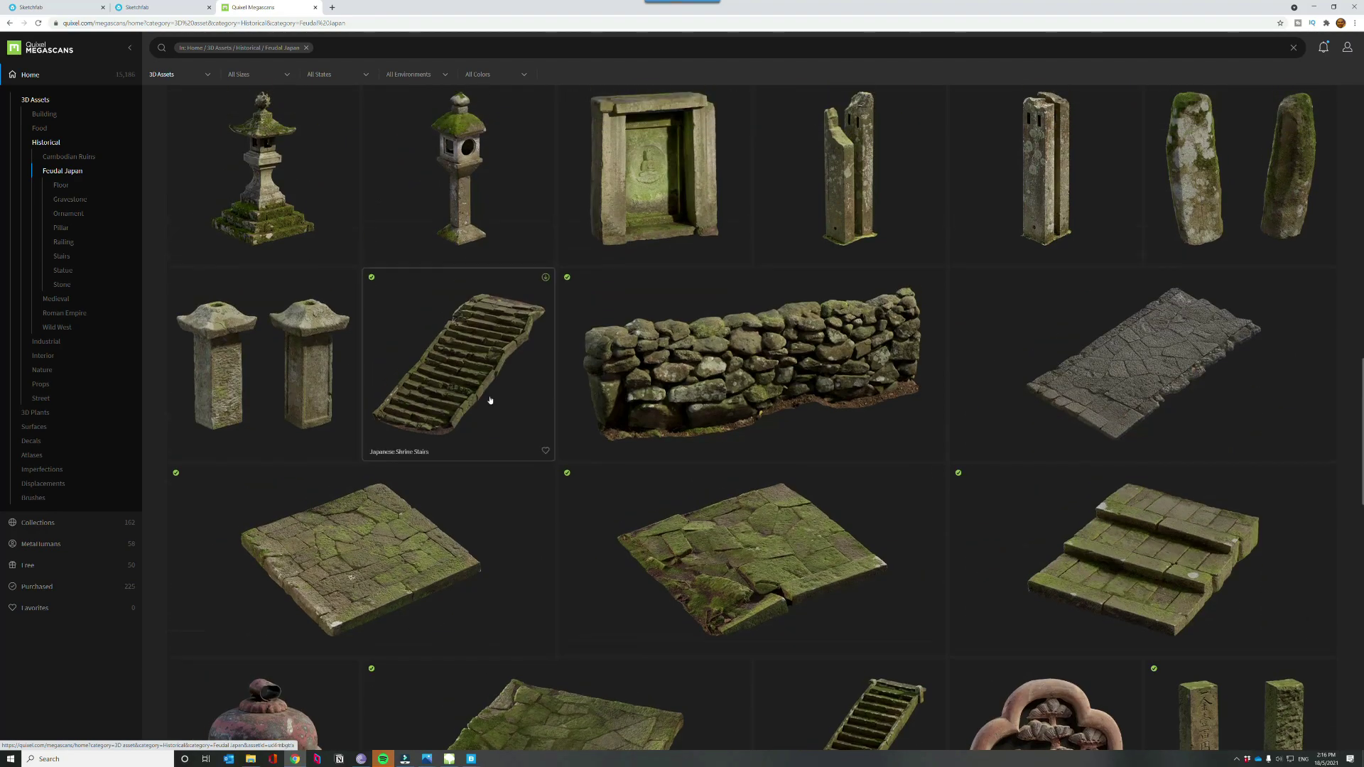
scroll(523, 404, "down", 3)
scroll(498, 469, "up", 3)
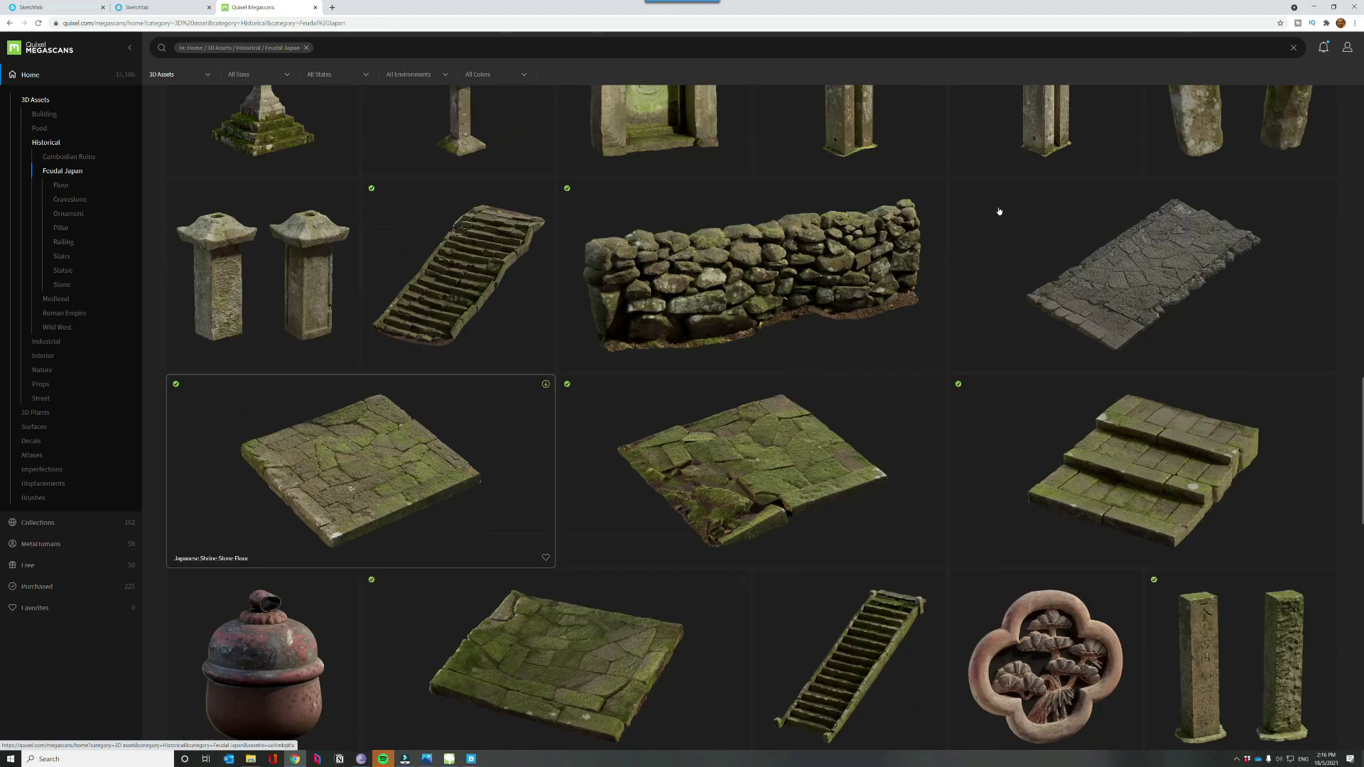
scroll(213, 142, "up", 4)
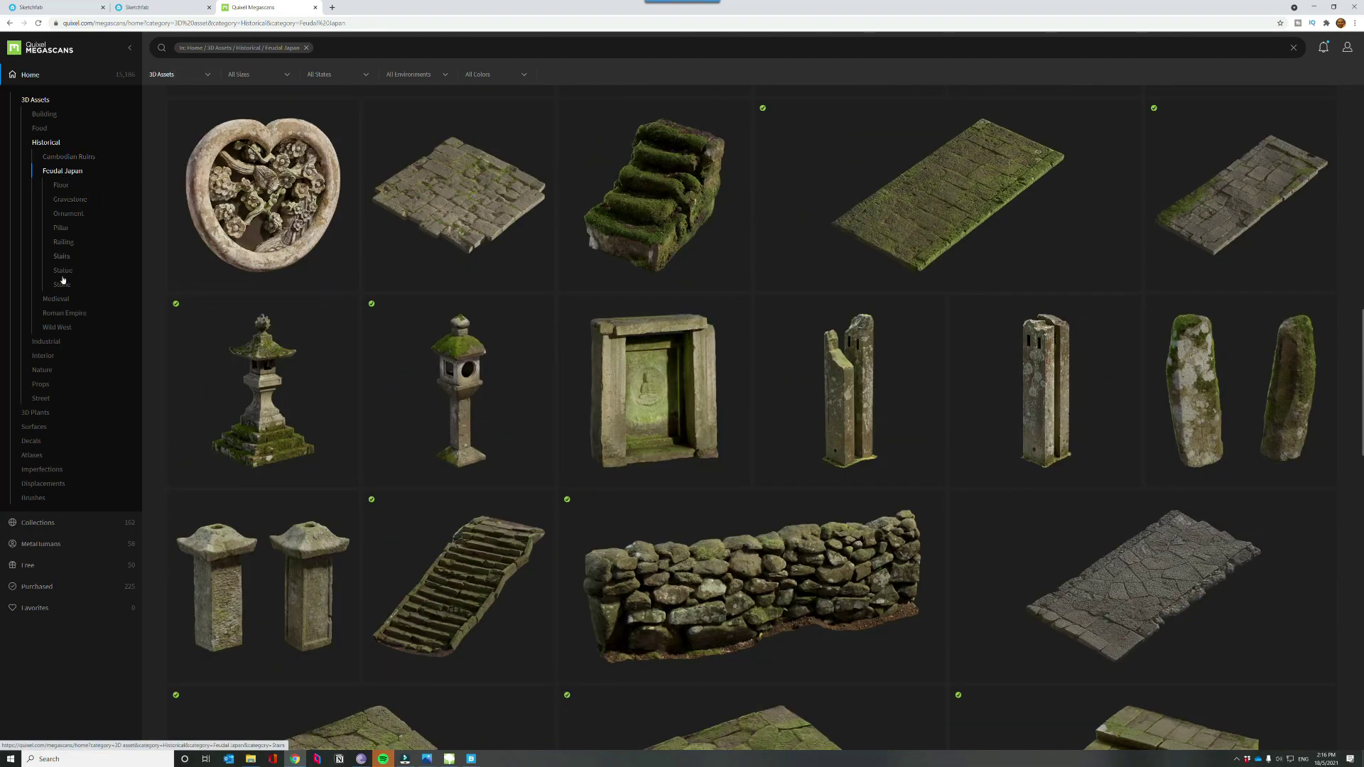
left_click(59, 300)
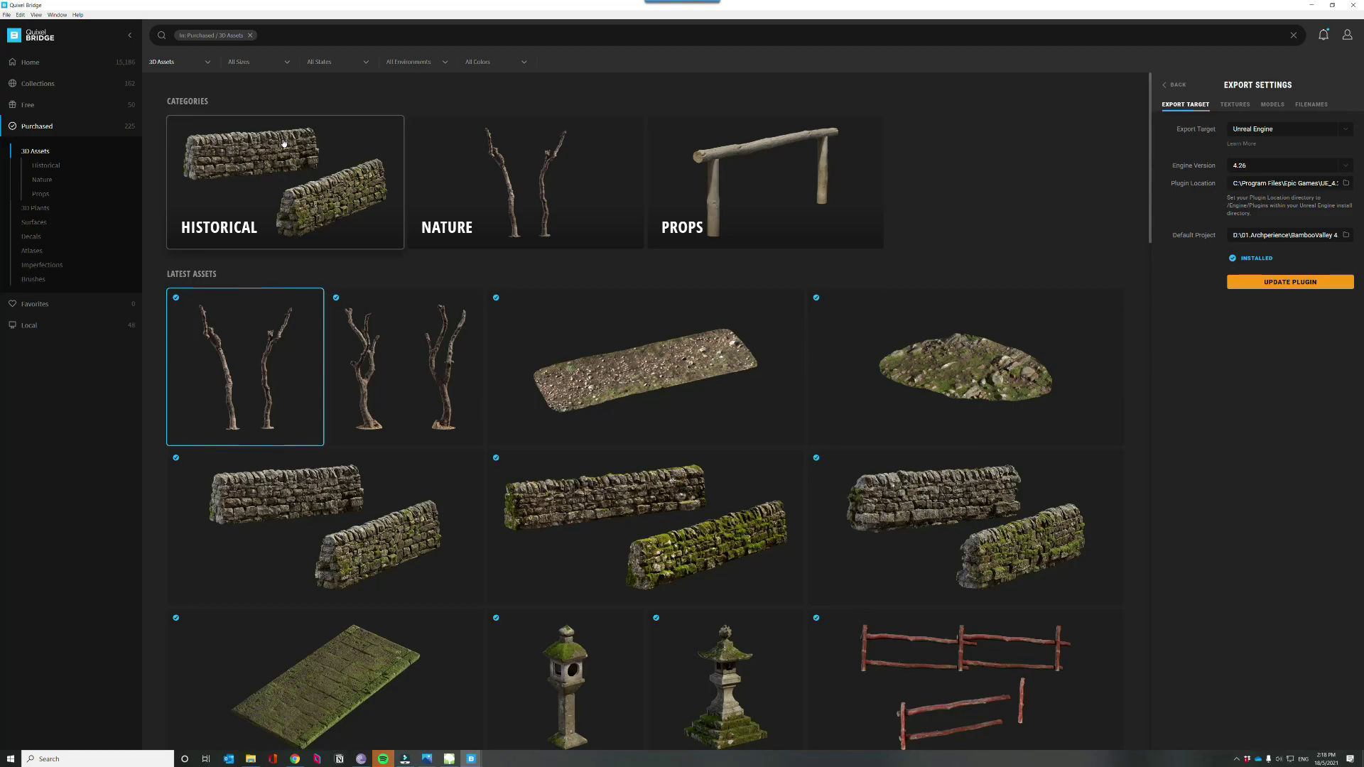
Step: In Quixel Bridge, leave the export settings and review the Pruned Tree's texture and model download settings
mouse_move(265, 355)
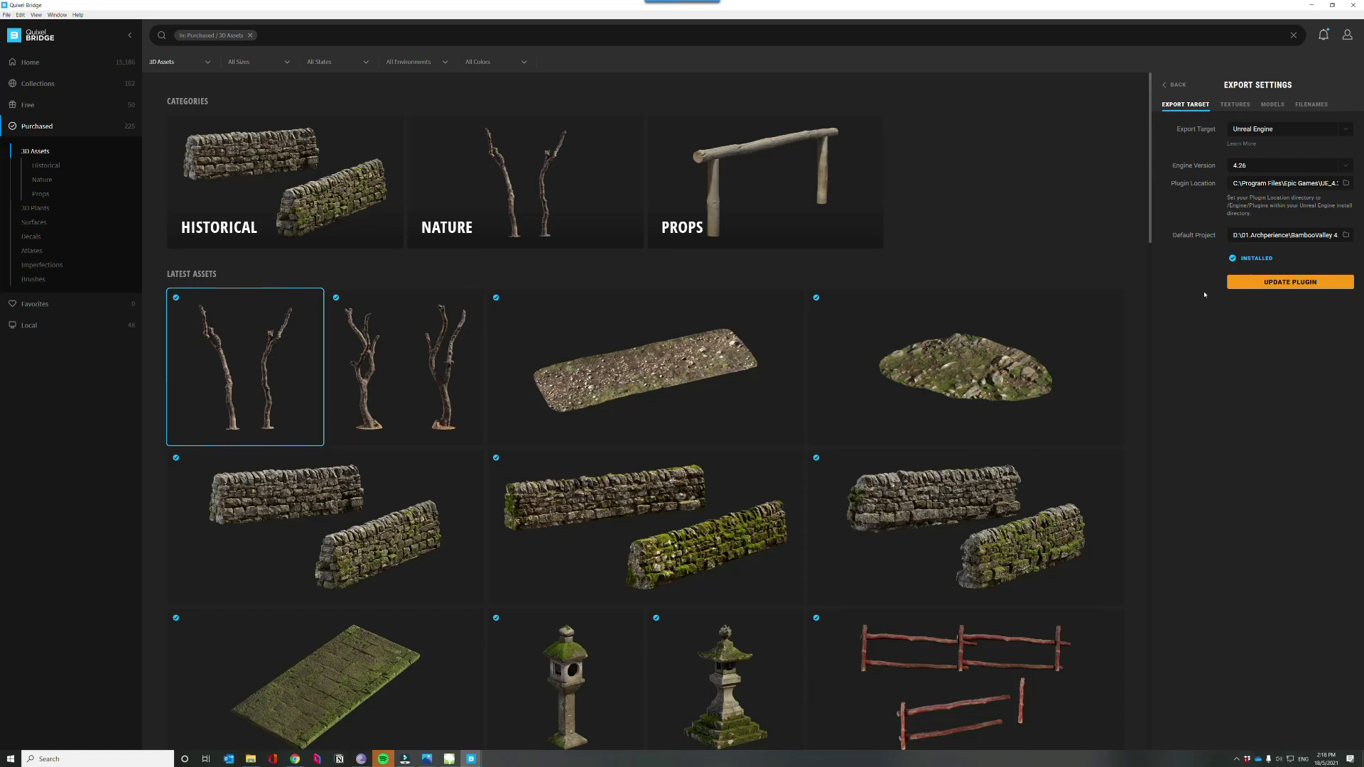
mouse_move(583, 419)
left_click(1174, 85)
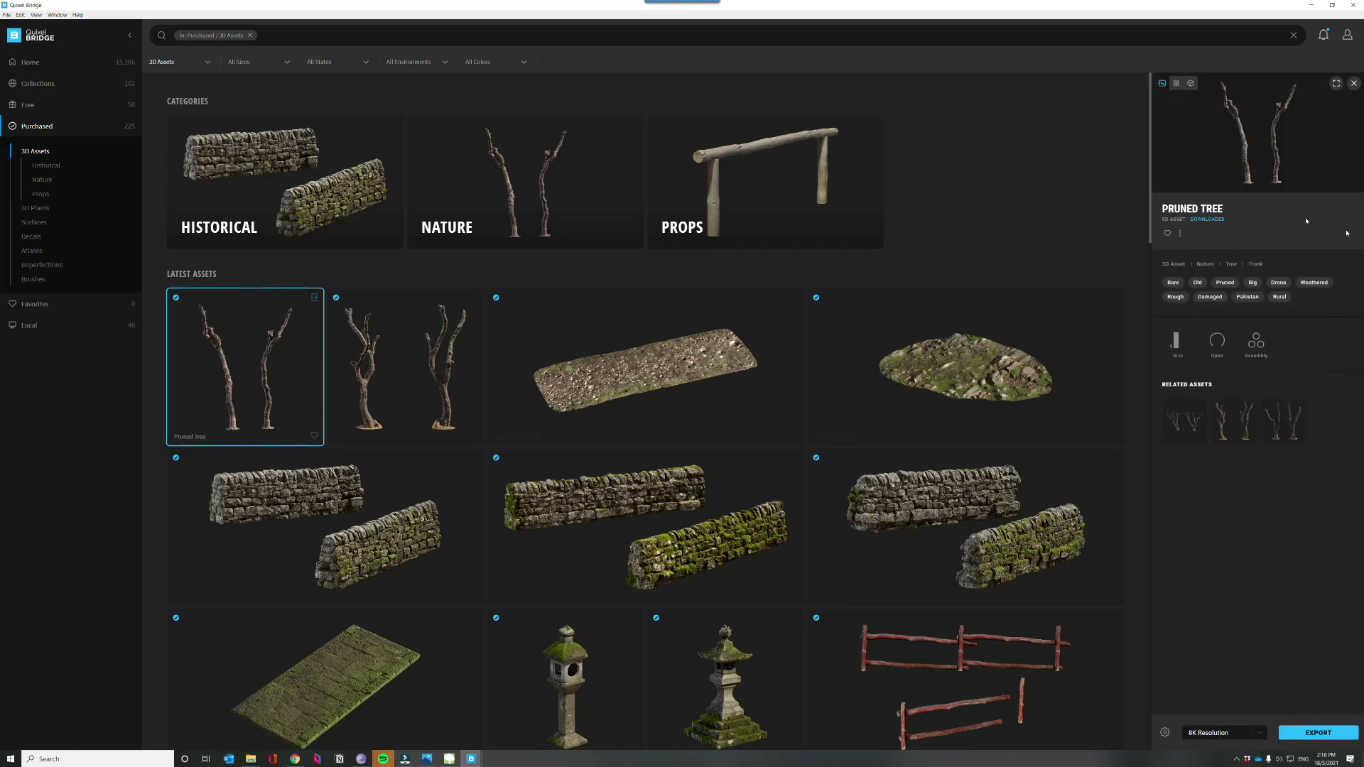
left_click(1165, 733)
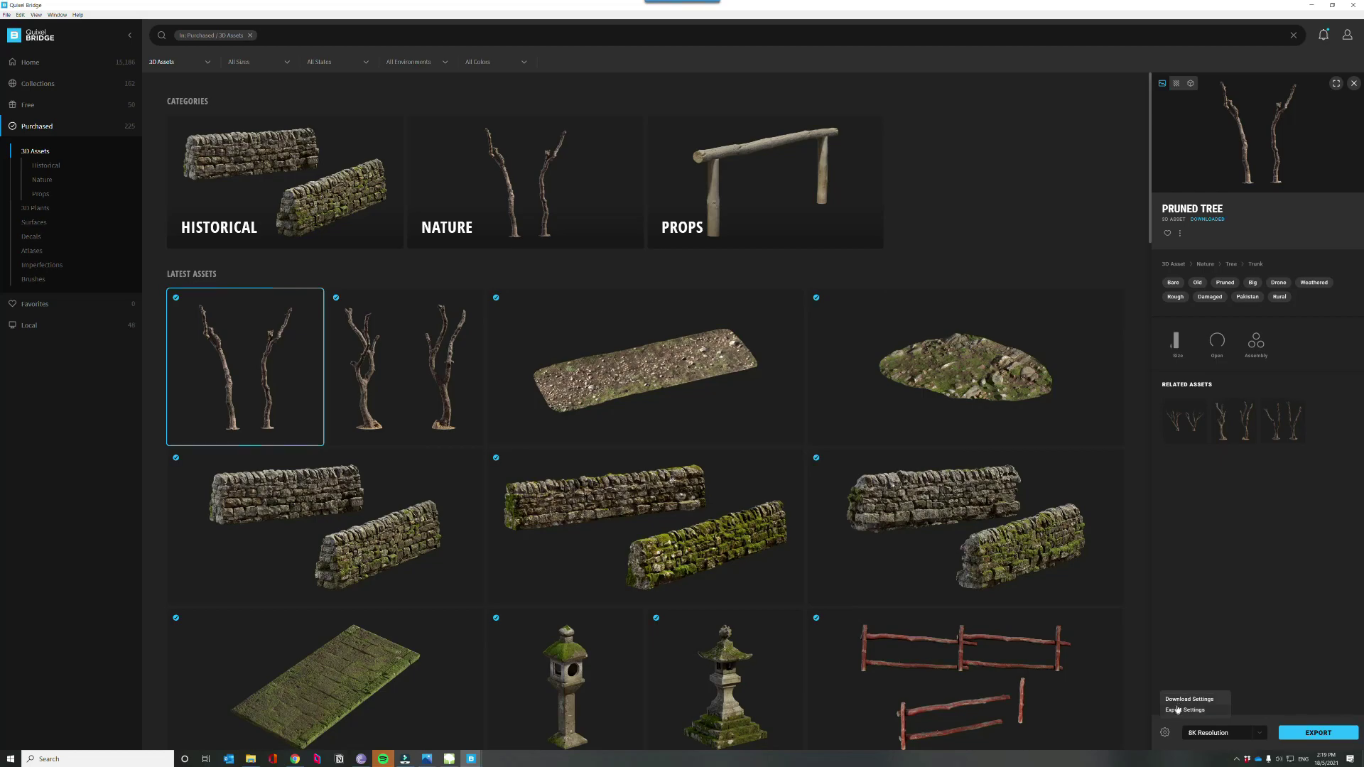
left_click(1180, 700)
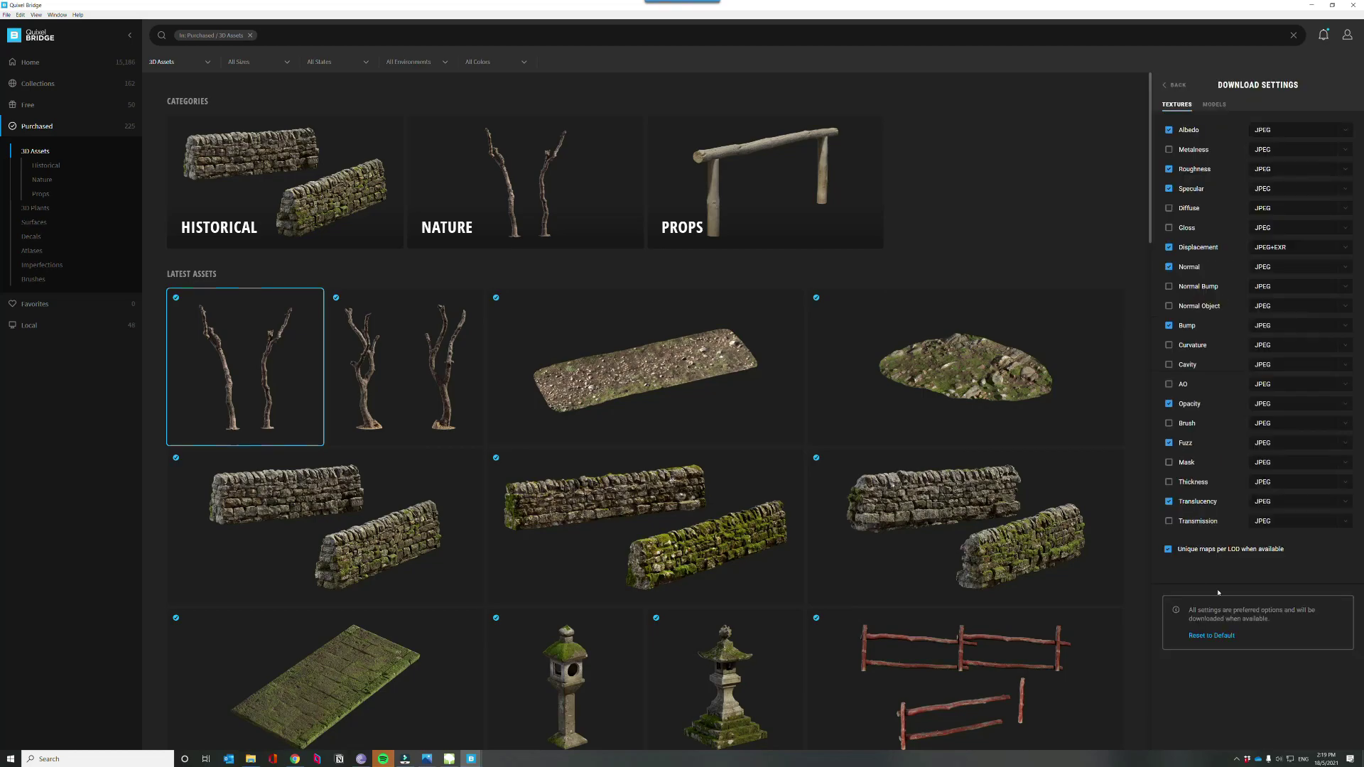
left_click(1215, 106)
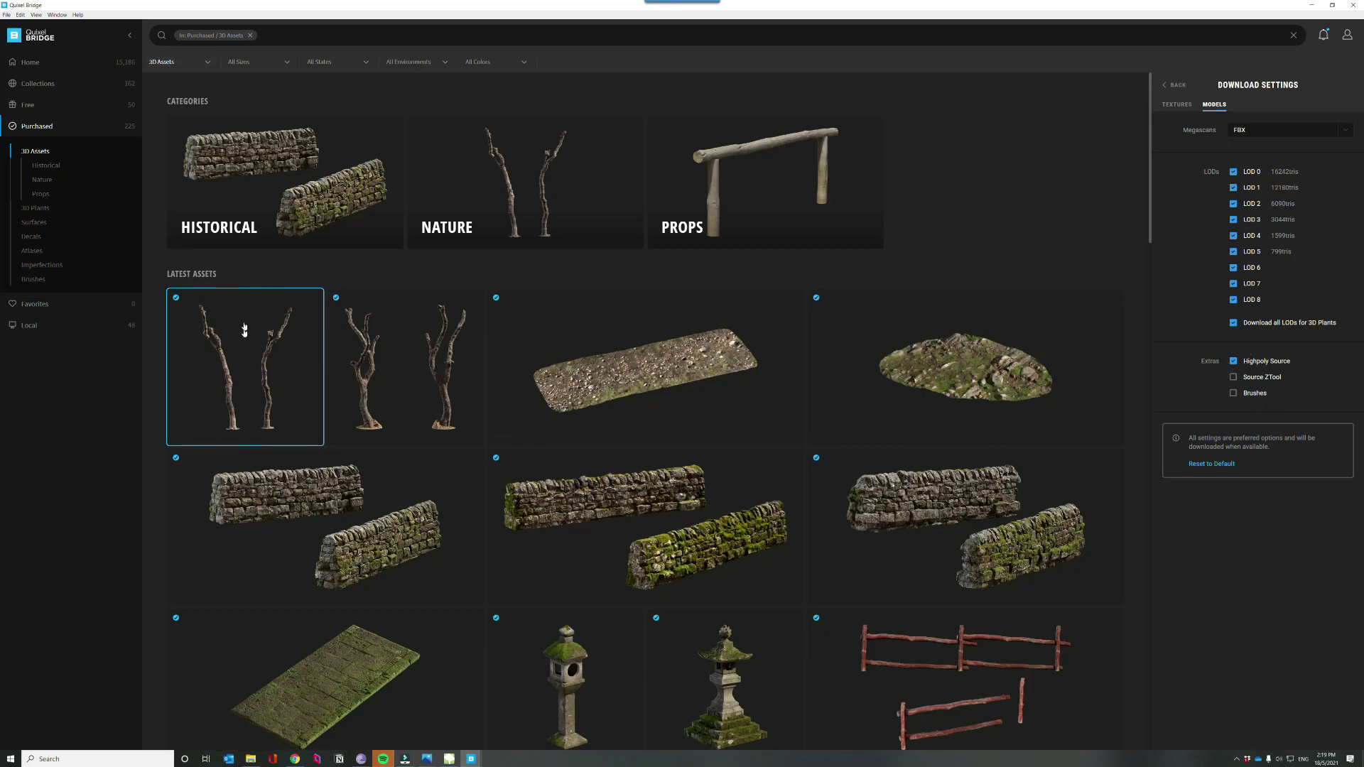
left_click(1173, 85)
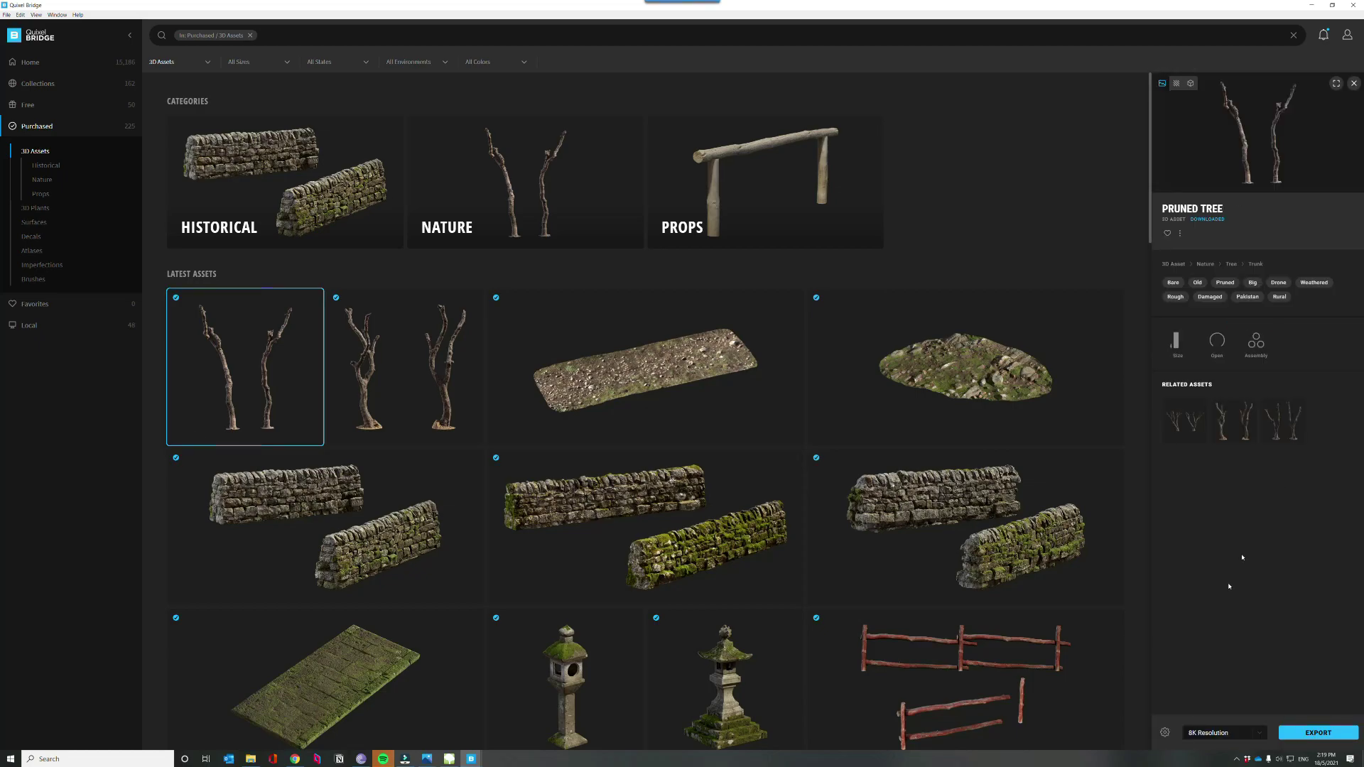
Step: Open the Pruned Tree's export settings and check the Unreal Engine target and the LOD selection for models
left_click(1164, 732)
left_click(1172, 712)
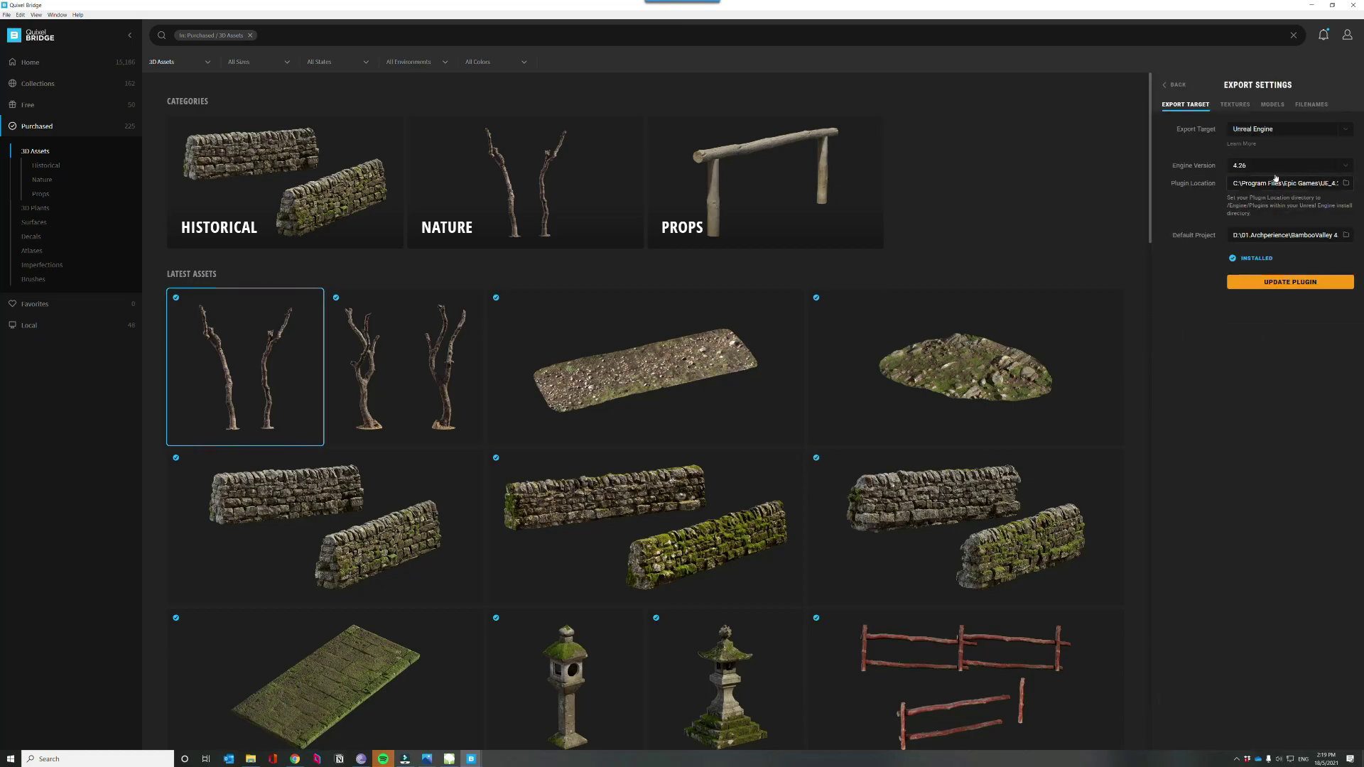
left_click(1265, 107)
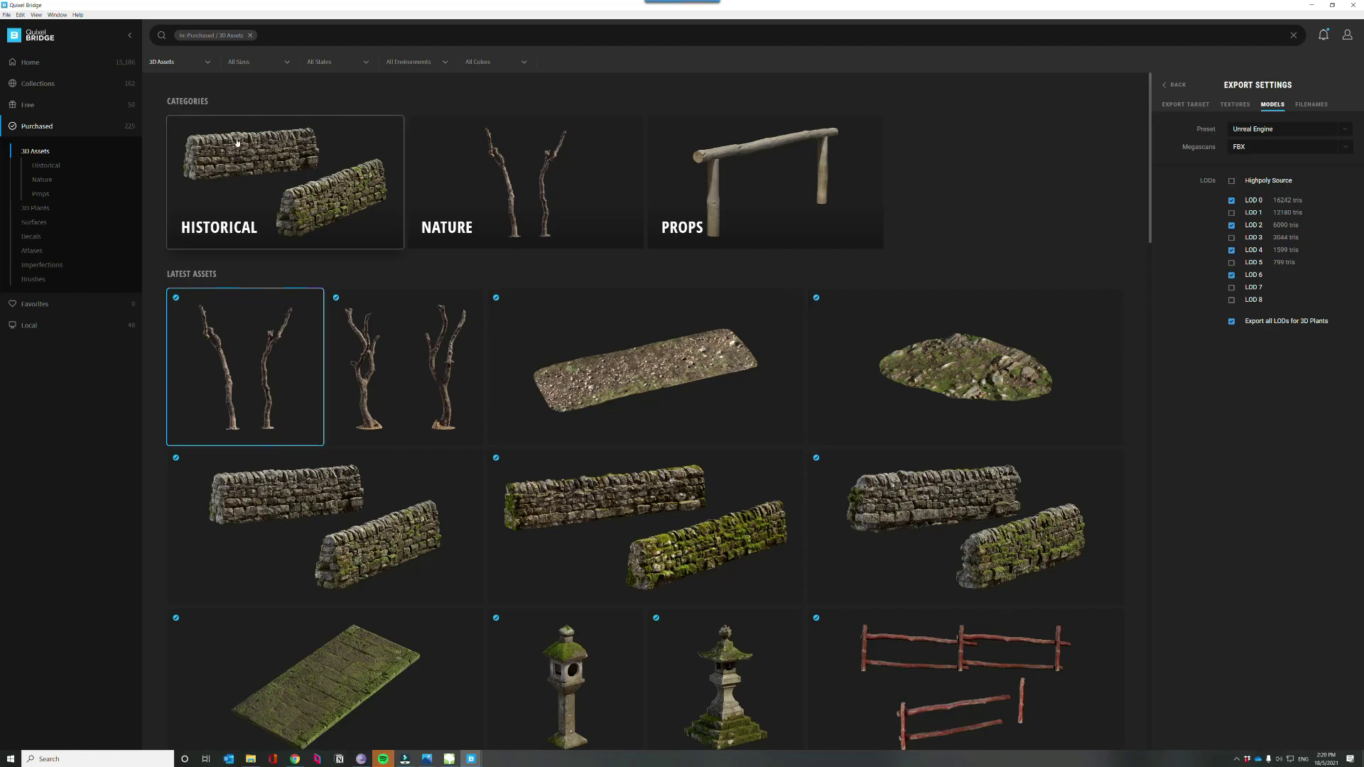
Step: Browse the purchased 3D assets, including the stone walls, shrine floors and Japanese stone lanterns
scroll(667, 326, "down", 5)
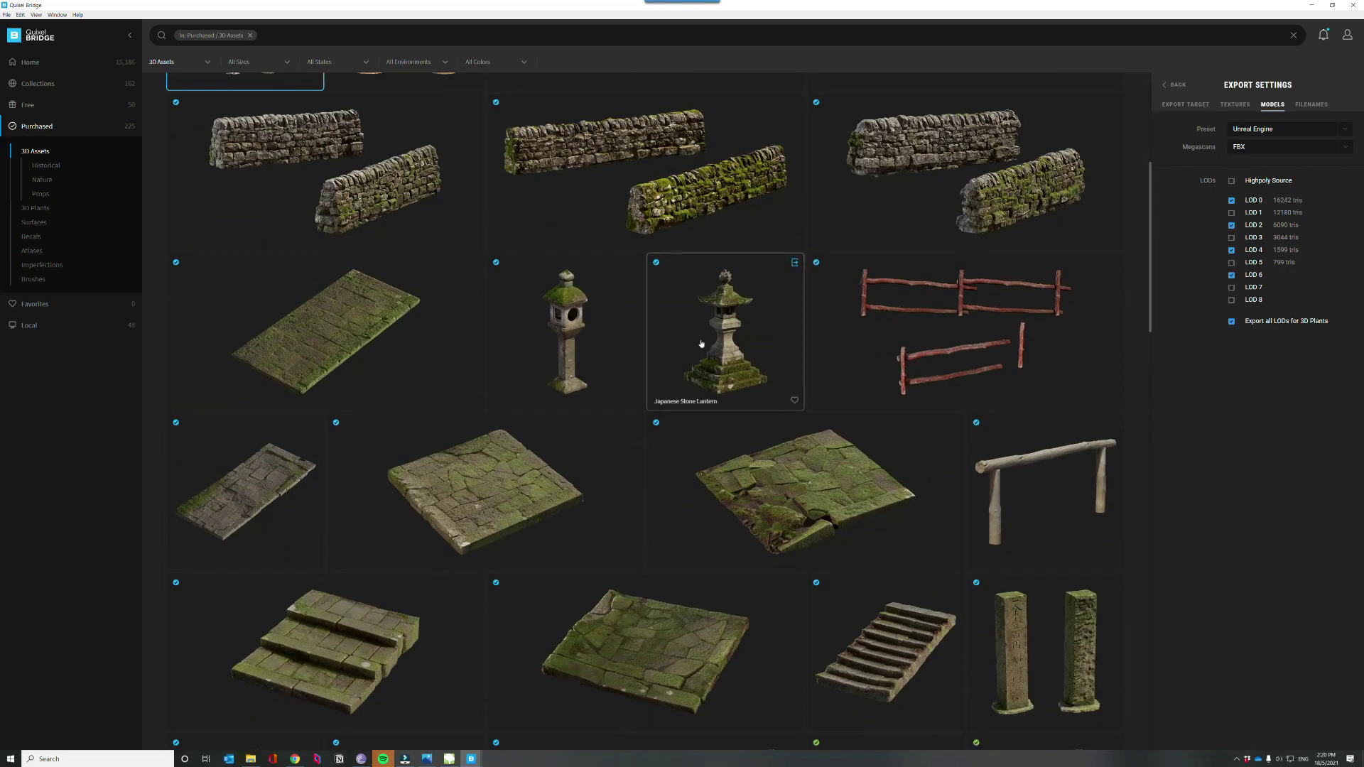
scroll(701, 344, "up", 3)
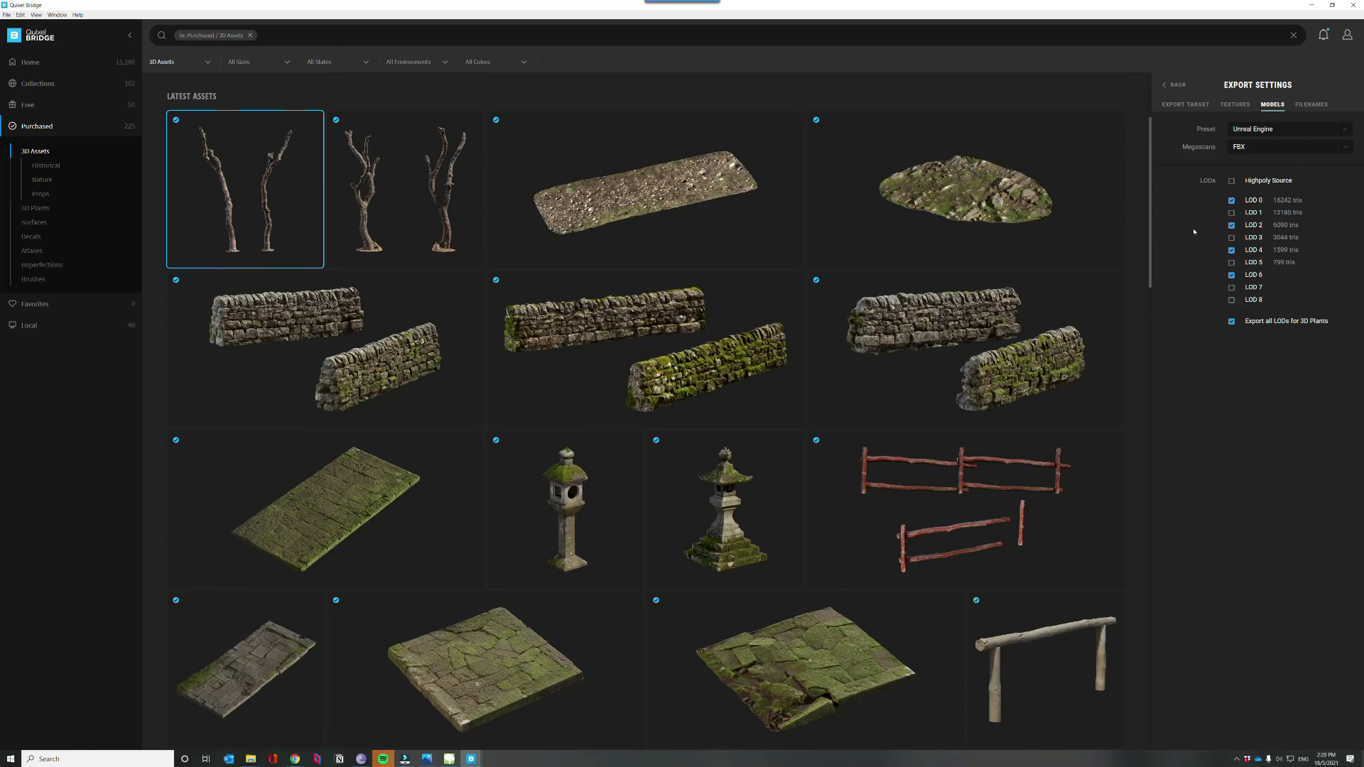
scroll(462, 334, "up", 3)
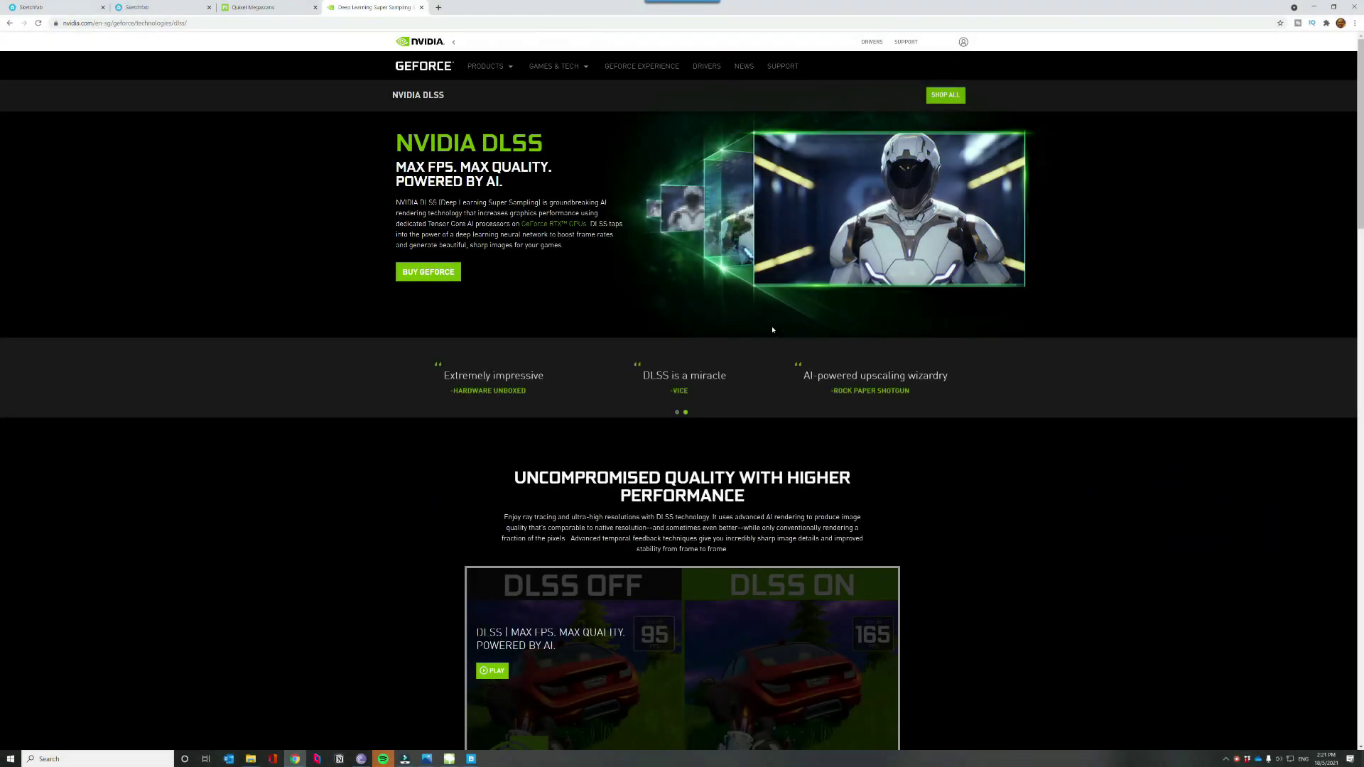
Step: In the browser, look through the NVIDIA DLSS page's quality comparisons, performance chart and supported games
scroll(772, 330, "down", 4)
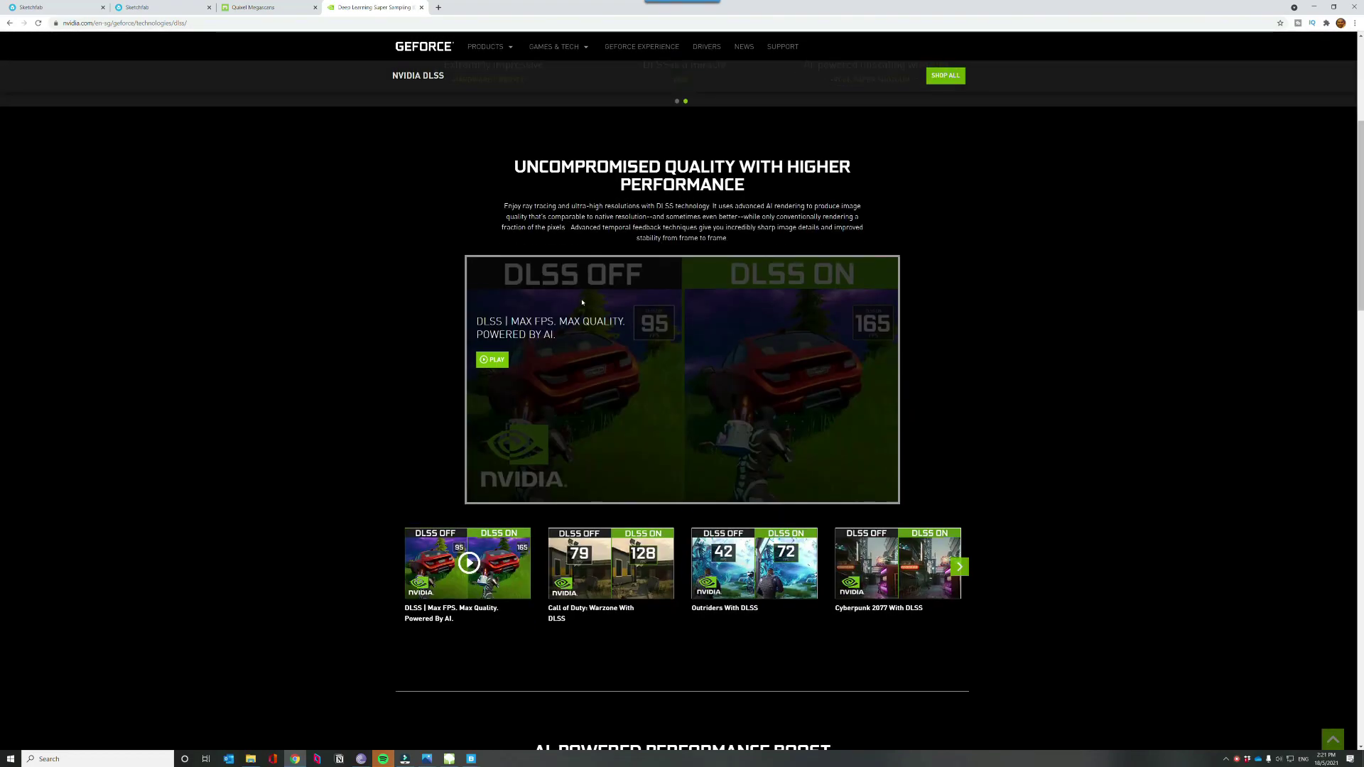
scroll(561, 284, "down", 8)
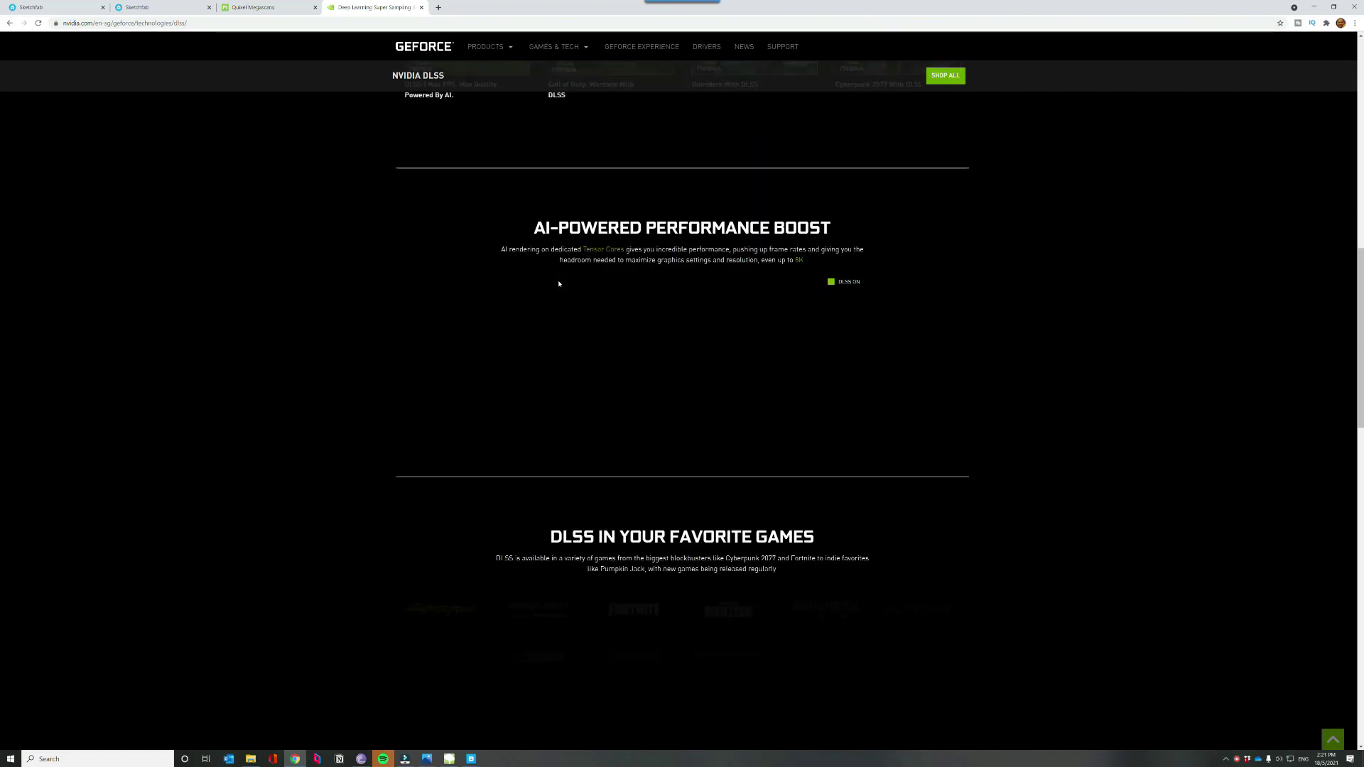
scroll(558, 284, "up", 10)
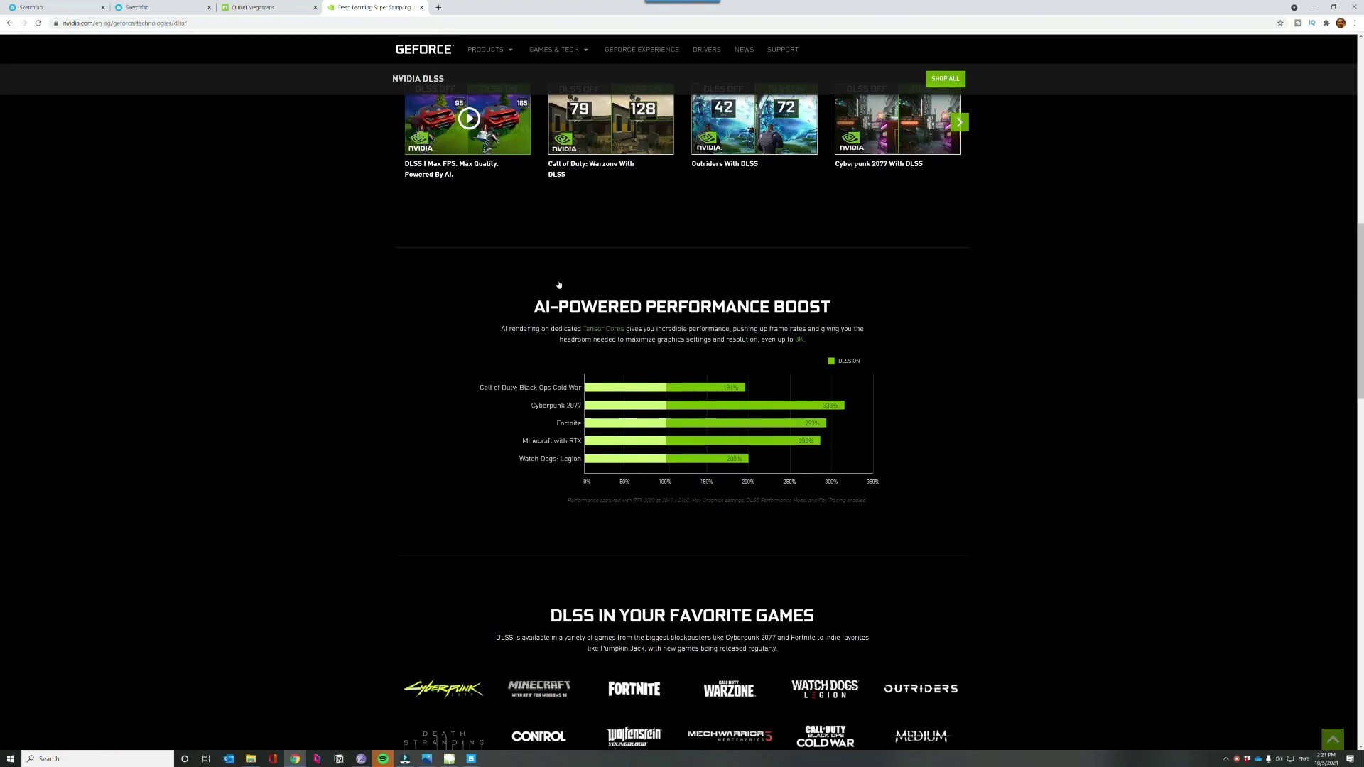
scroll(559, 285, "up", 2)
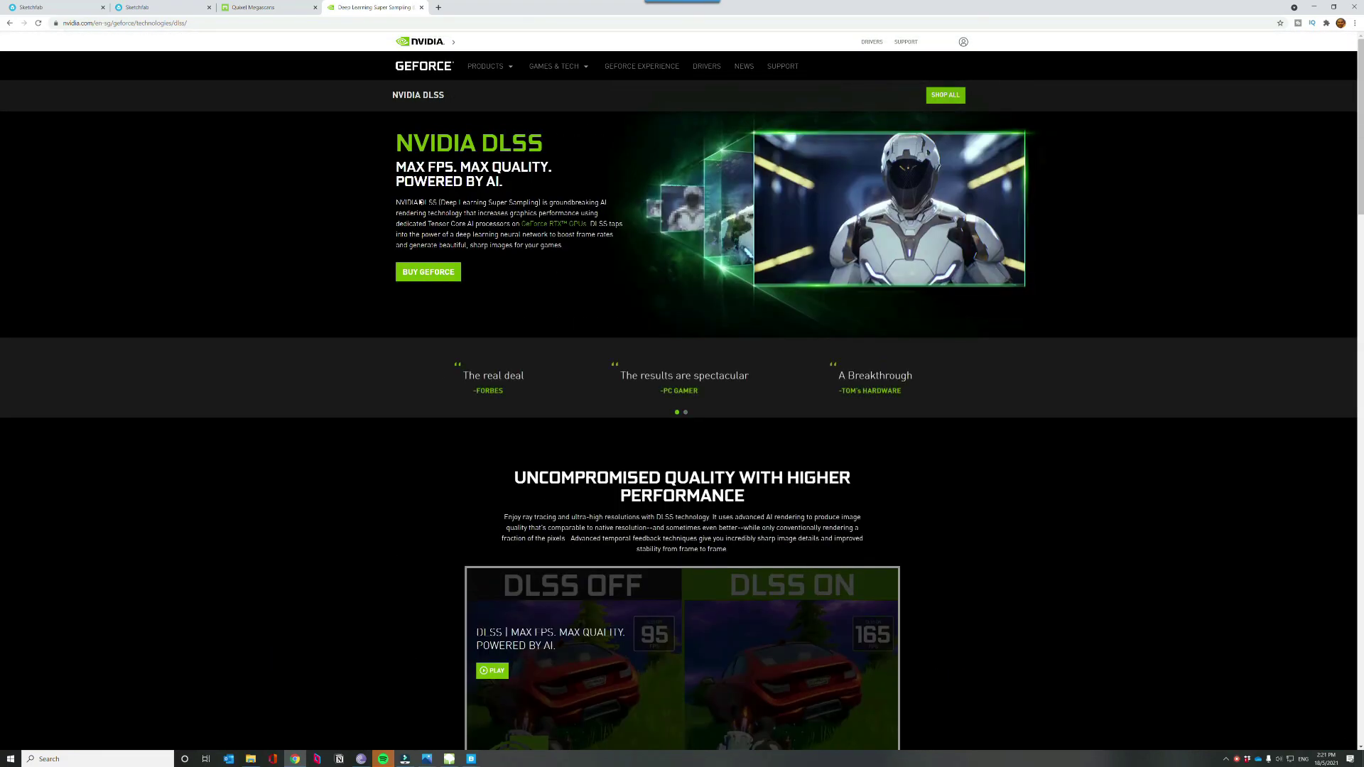
Step: Highlight the Deep Learning Super Sampling wording in the DLSS introduction and clear the selection
left_click_drag(418, 203, 548, 203)
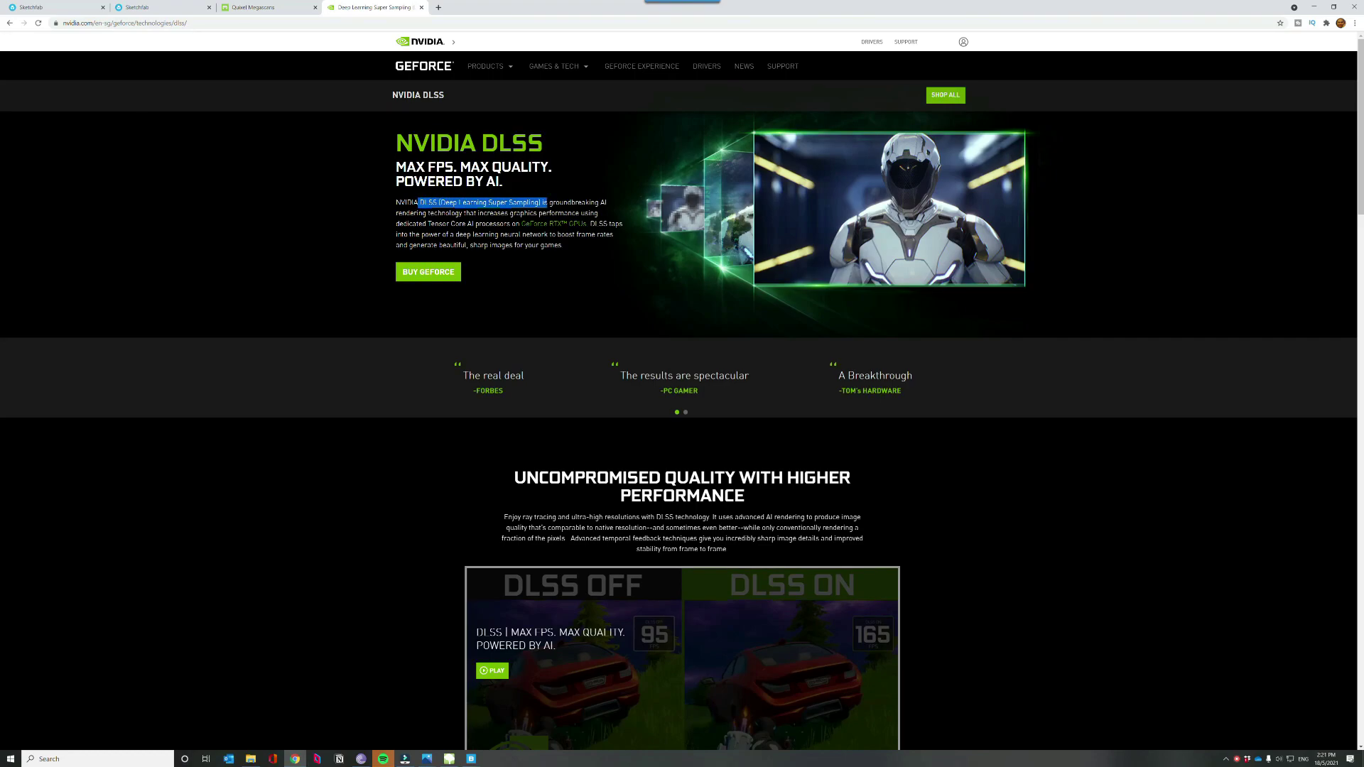
double_click(524, 203)
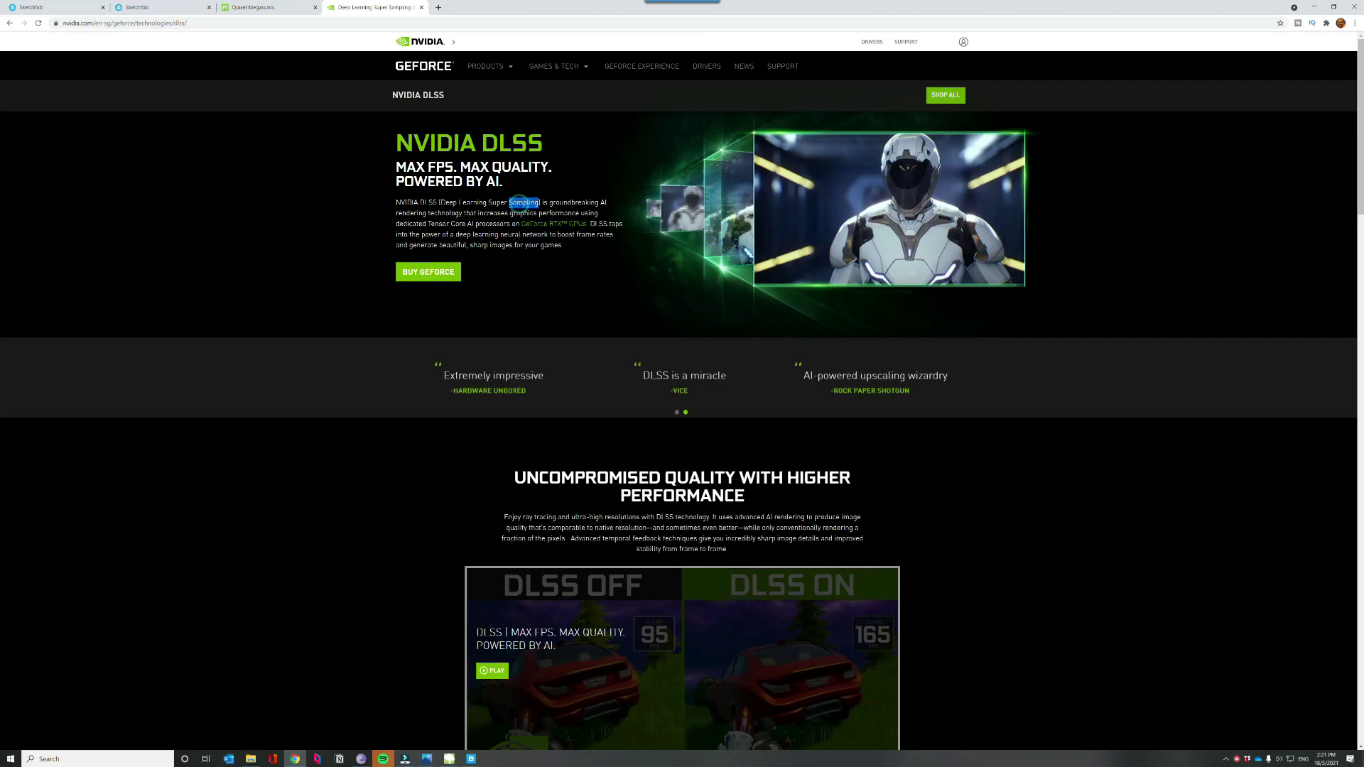
left_click(442, 203)
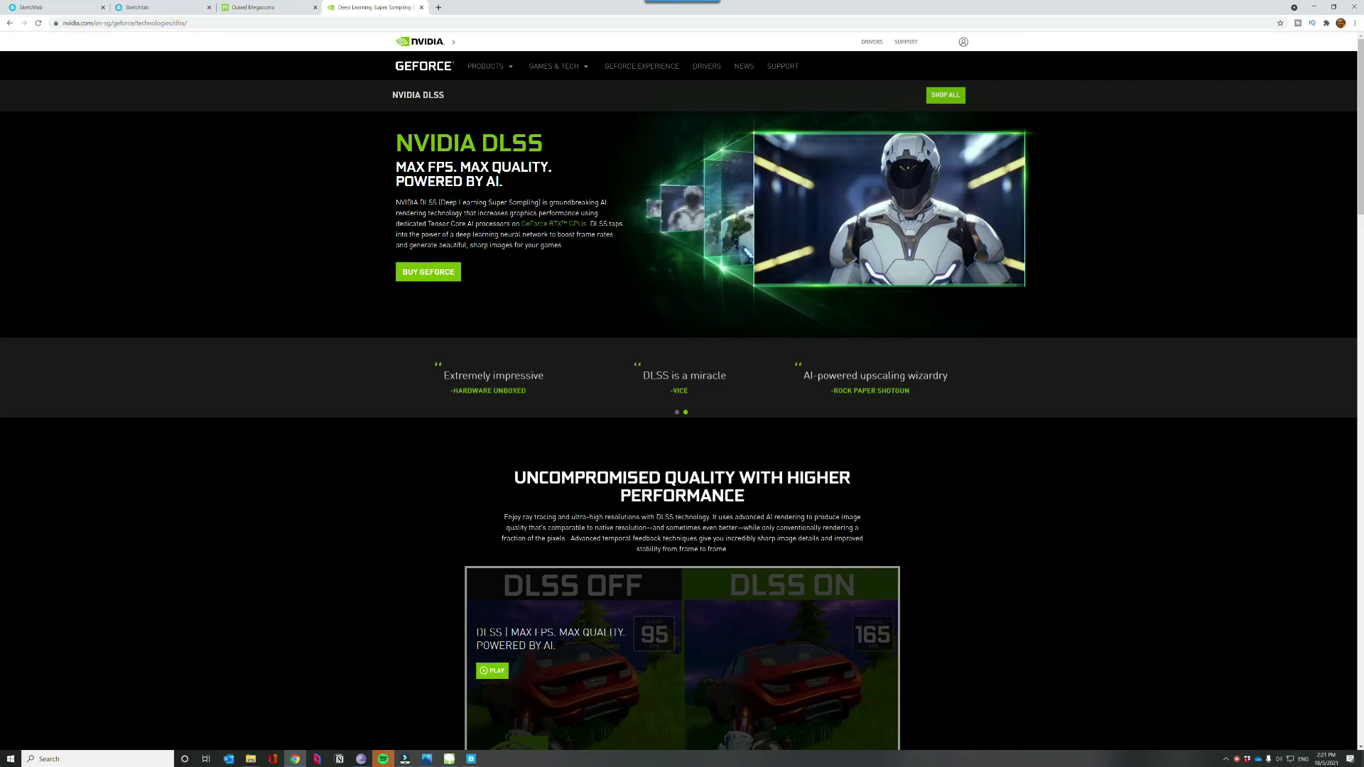